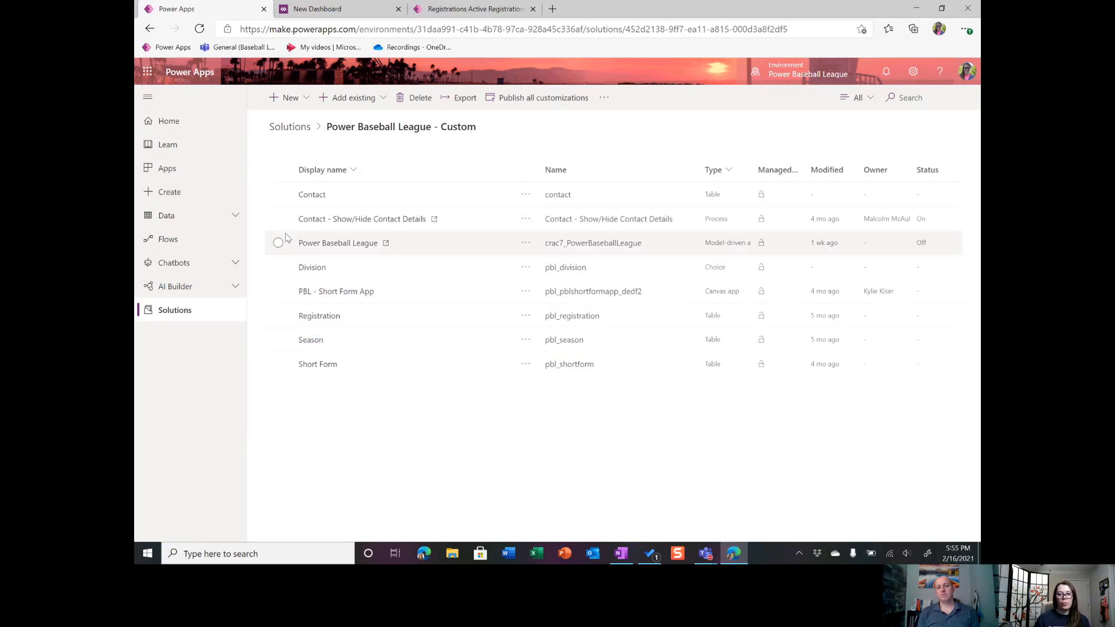
Look through the layouts offered for a new dashboard in the Power Baseball League - Custom solution.
{"action": "left_click", "coordinate": [311, 99]}
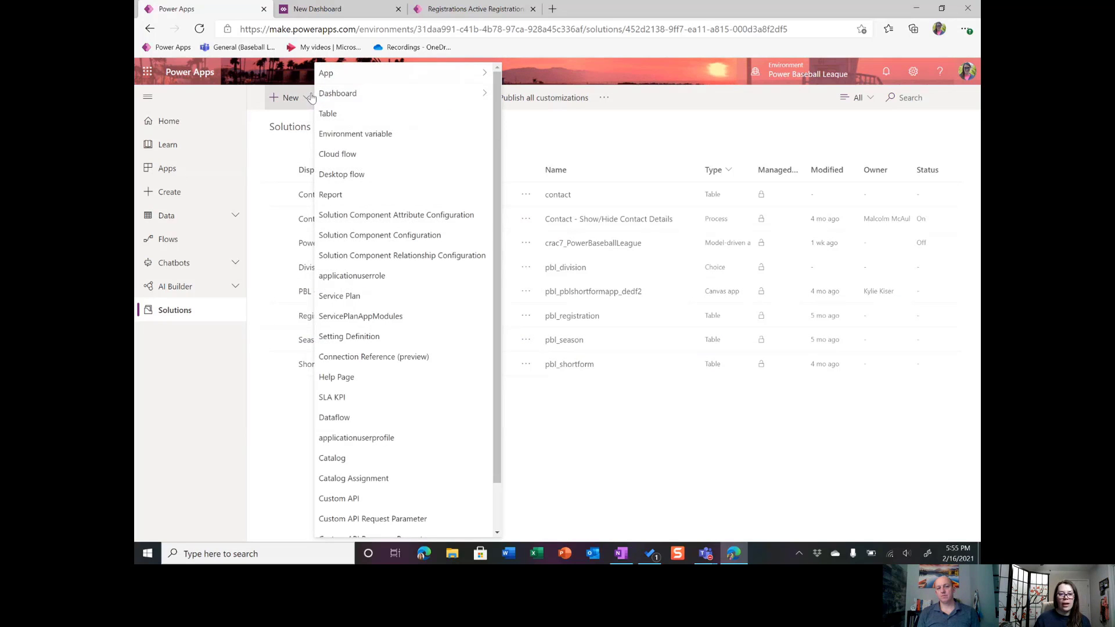
{"action": "mouse_move", "coordinate": [383, 96]}
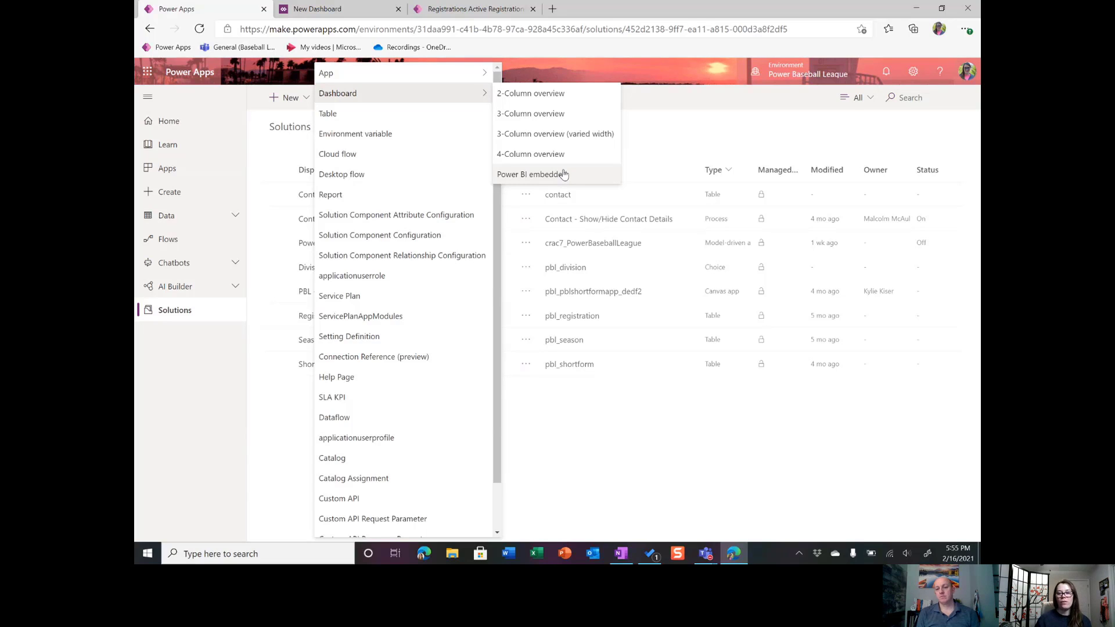
{"action": "left_click", "coordinate": [691, 121]}
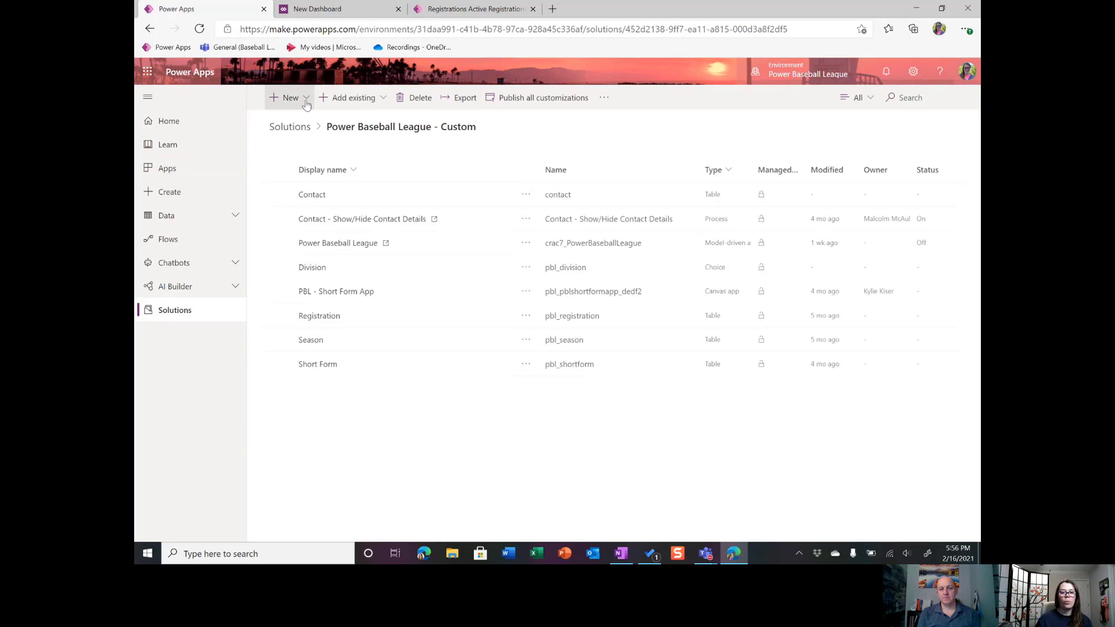
Name the new three-column dashboard "PBL: Contacts & Registration".
{"action": "left_click", "coordinate": [340, 10]}
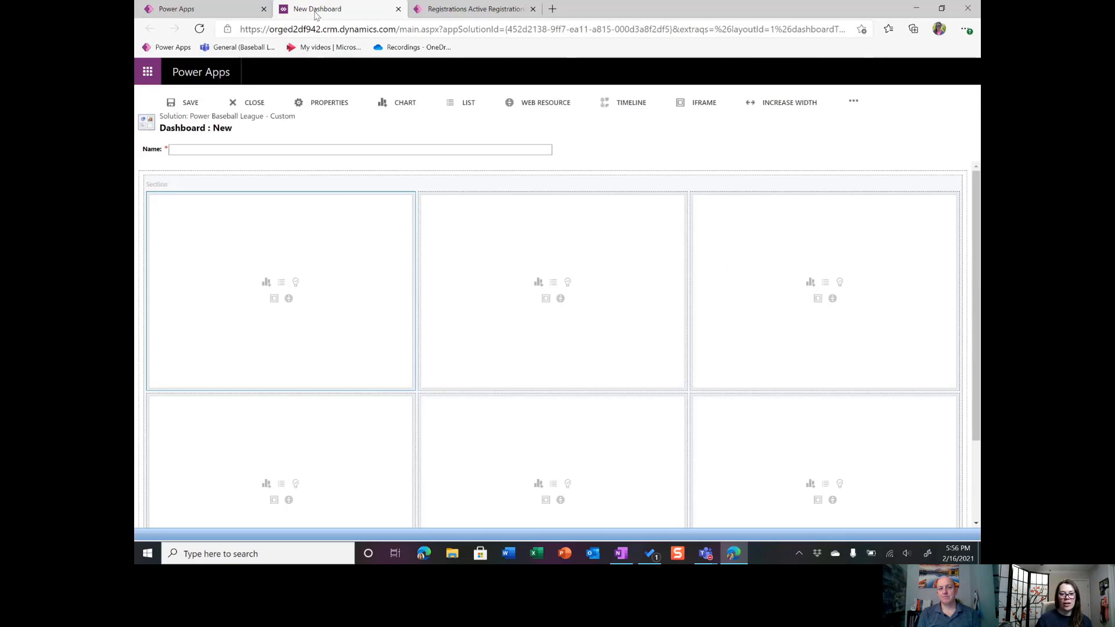
{"action": "left_click", "coordinate": [243, 149]}
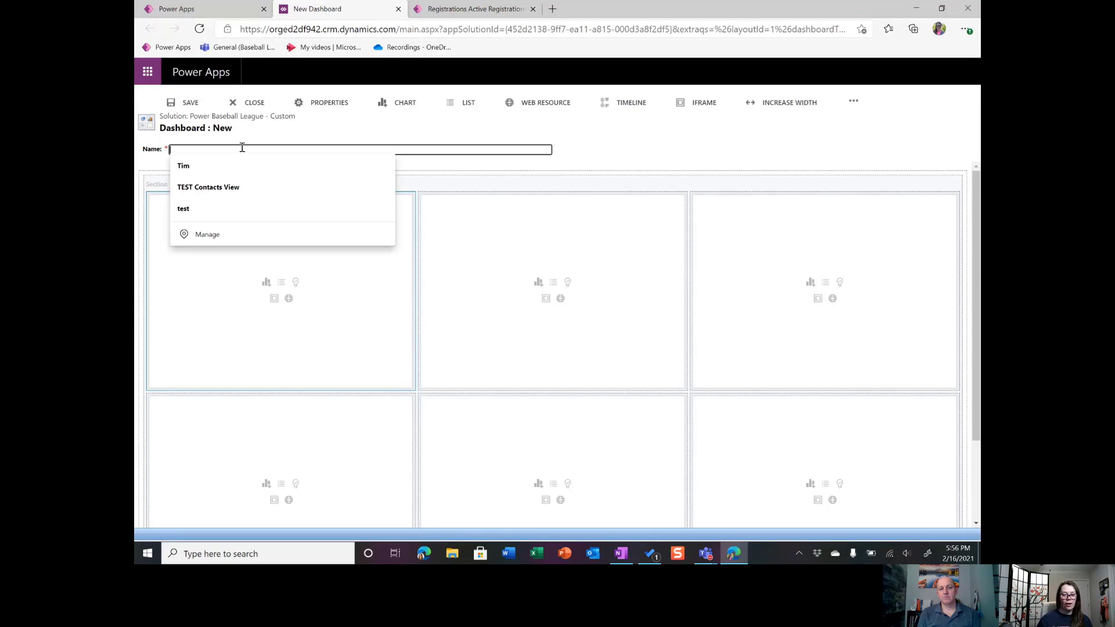
{"action": "left_click", "coordinate": [260, 137]}
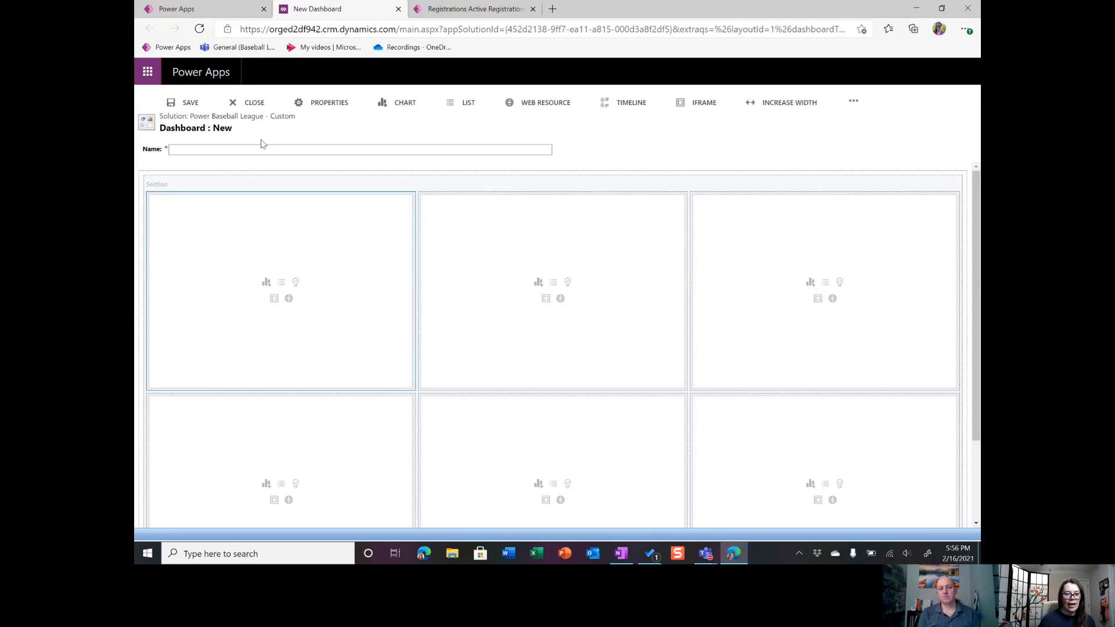
{"action": "left_click", "coordinate": [520, 150]}
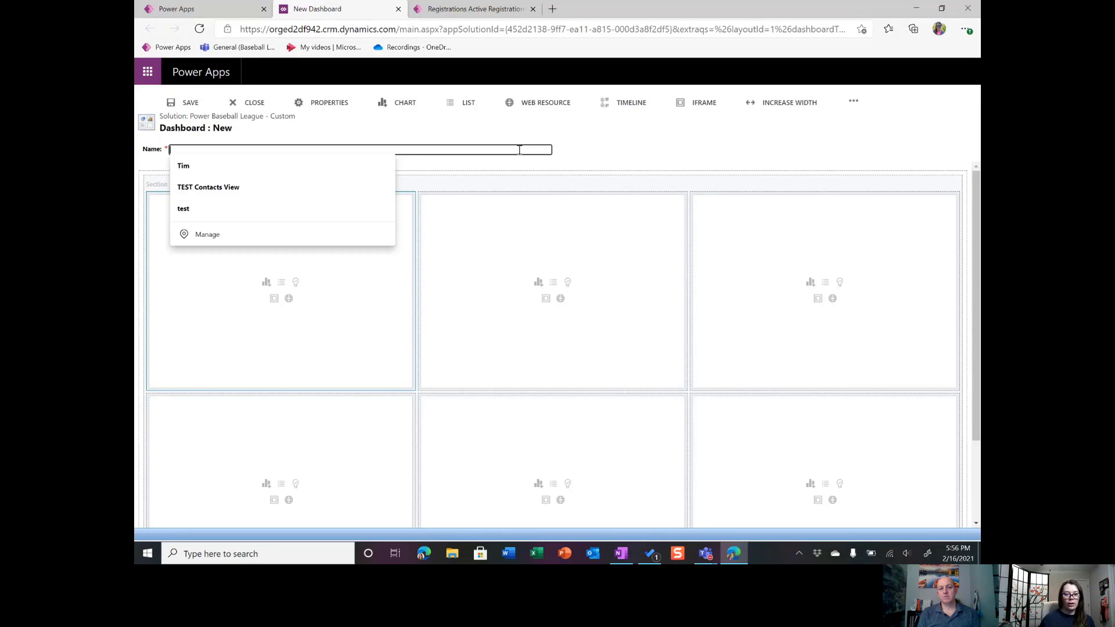
{"action": "type", "text": "PBL: Contacts"}
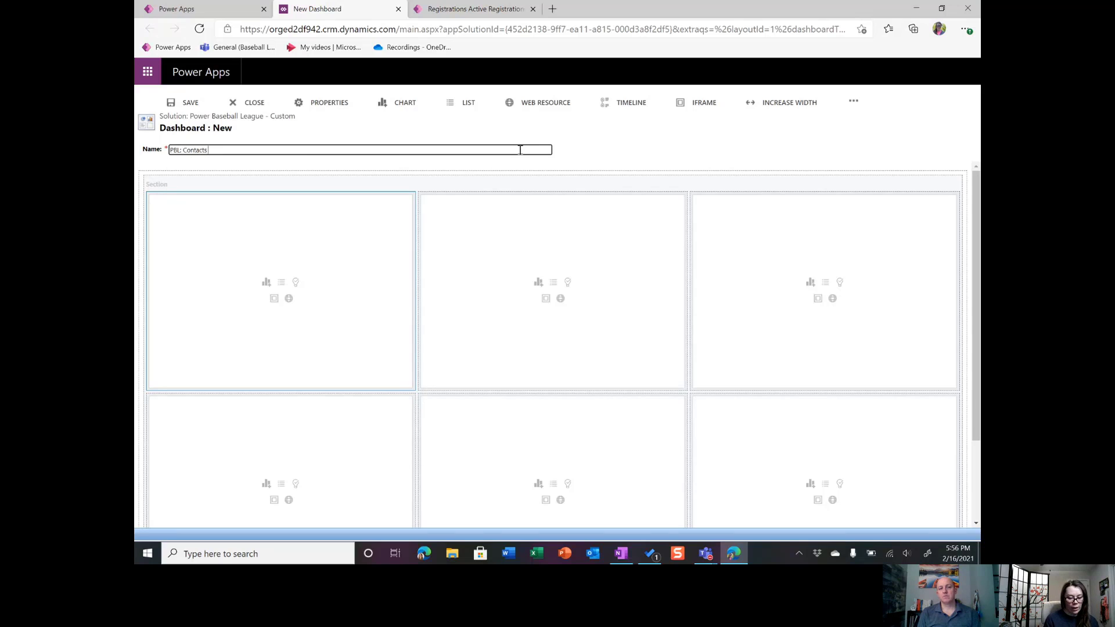
{"action": "type", "text": " & Registration"}
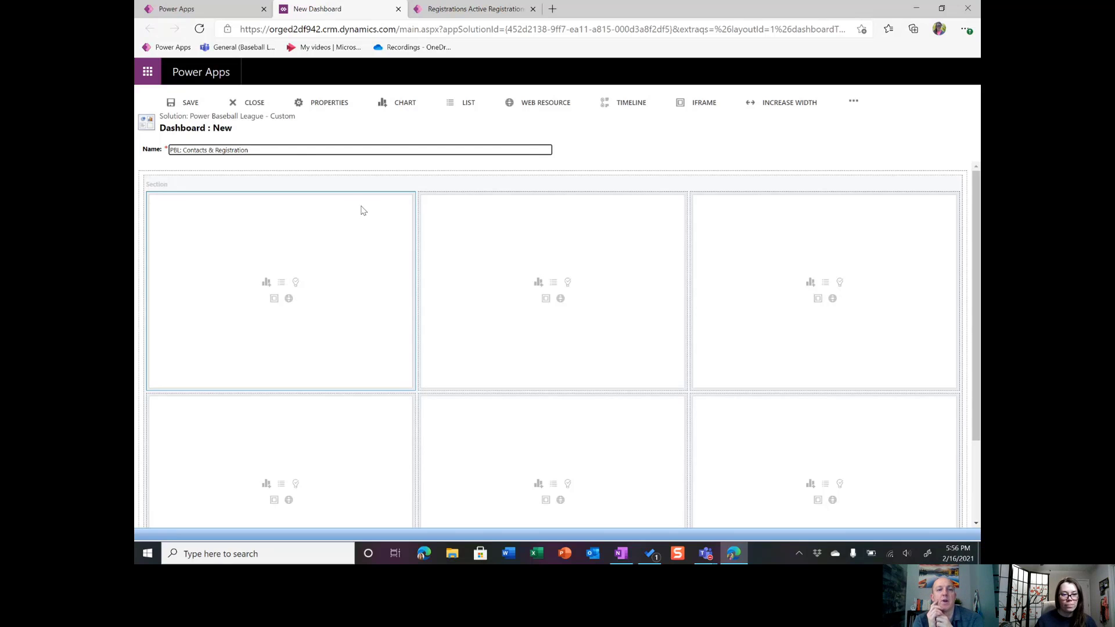
{"action": "left_click", "coordinate": [335, 176]}
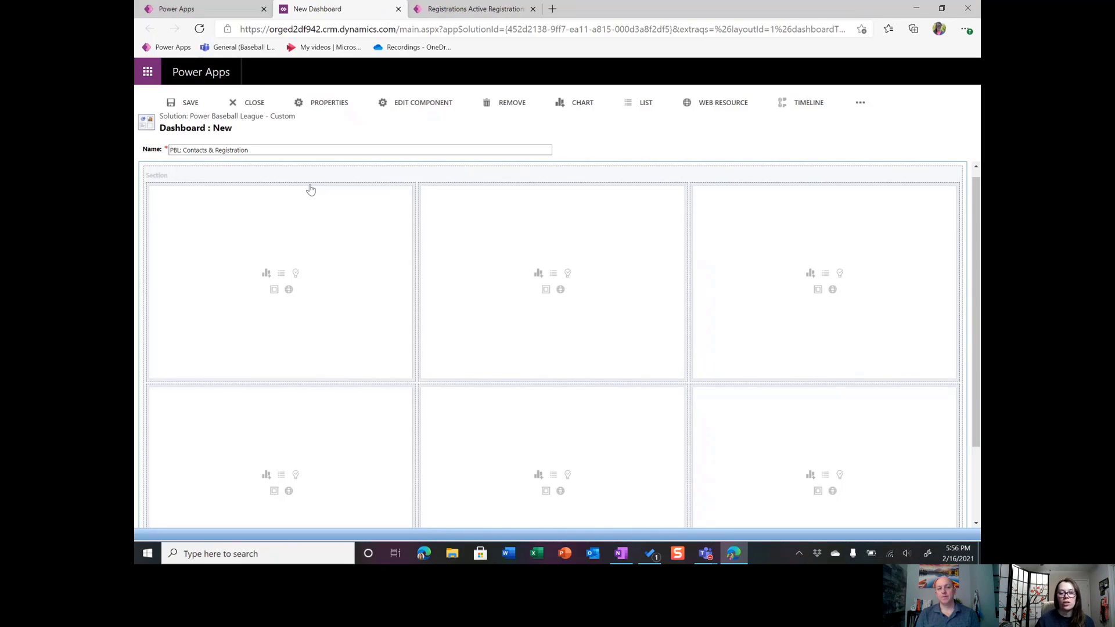
Add a Registration chart to the first dashboard cell, using the Active Registrations view and the Fee's by Season and Age chart.
{"action": "left_click", "coordinate": [266, 275]}
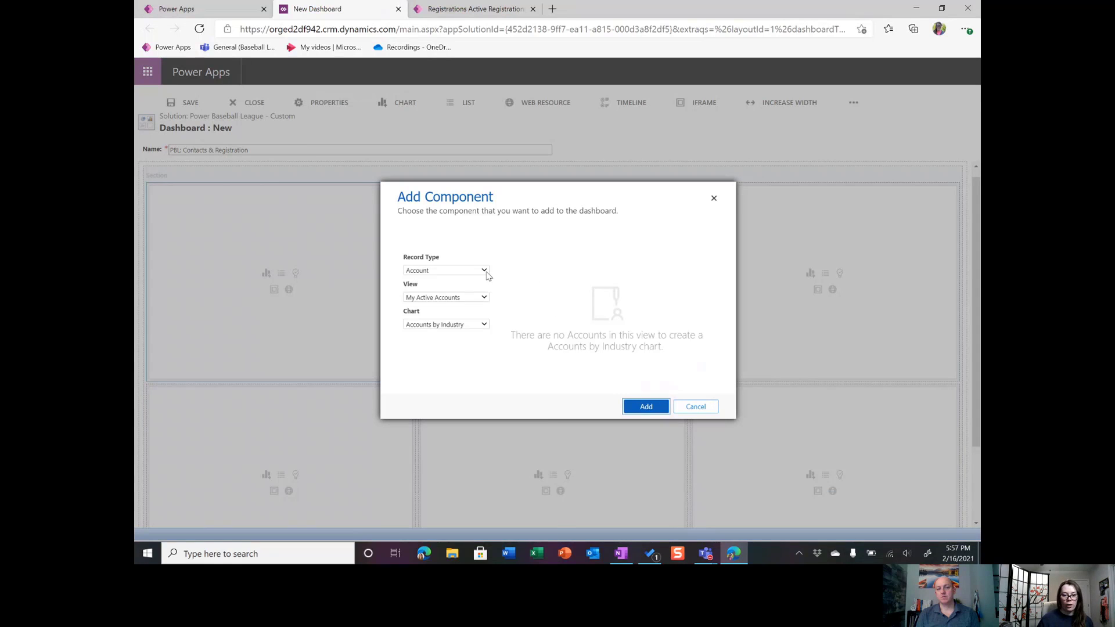
{"action": "left_click", "coordinate": [486, 271]}
{"action": "type", "text": "reg"}
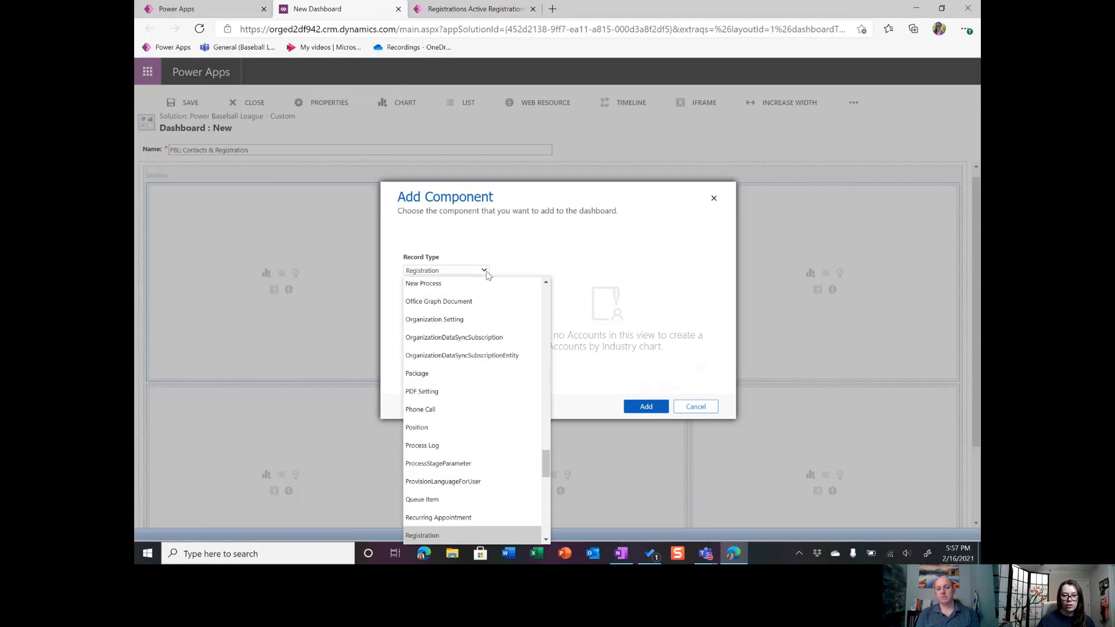
{"action": "key", "text": "Return"}
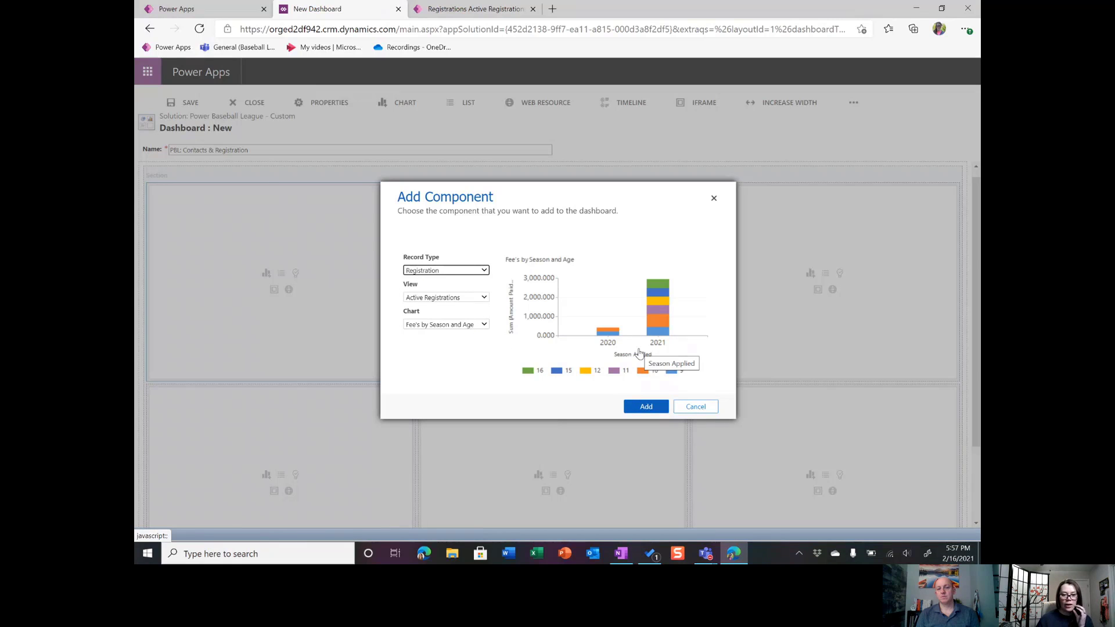
{"action": "left_click", "coordinate": [646, 407]}
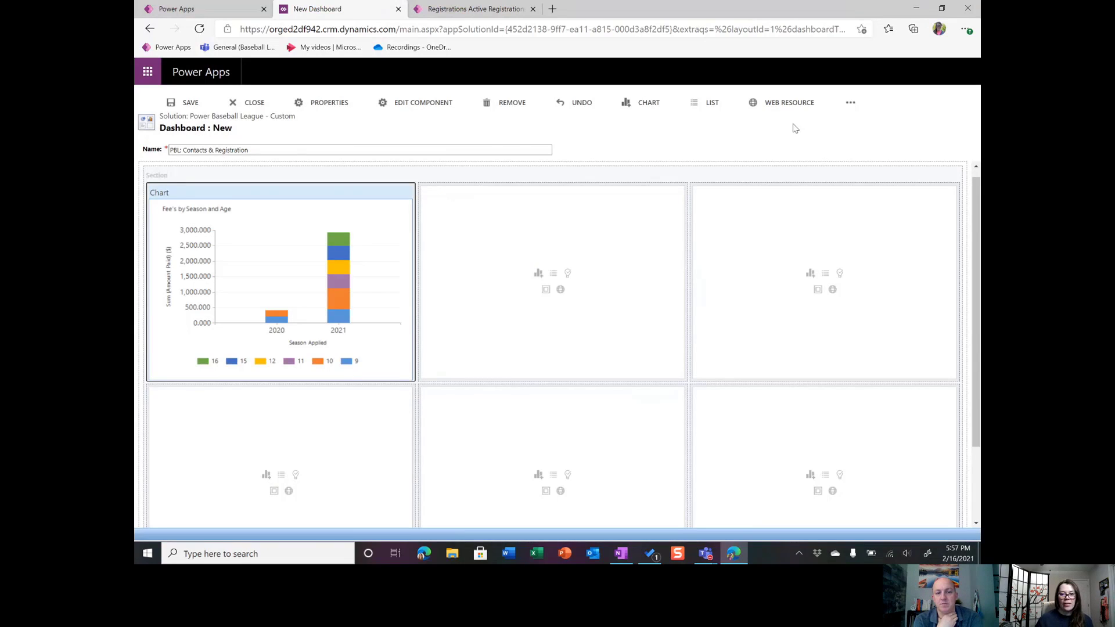
Increase the height of the Fee's by Season and Age chart by two increments.
{"action": "left_click", "coordinate": [851, 103]}
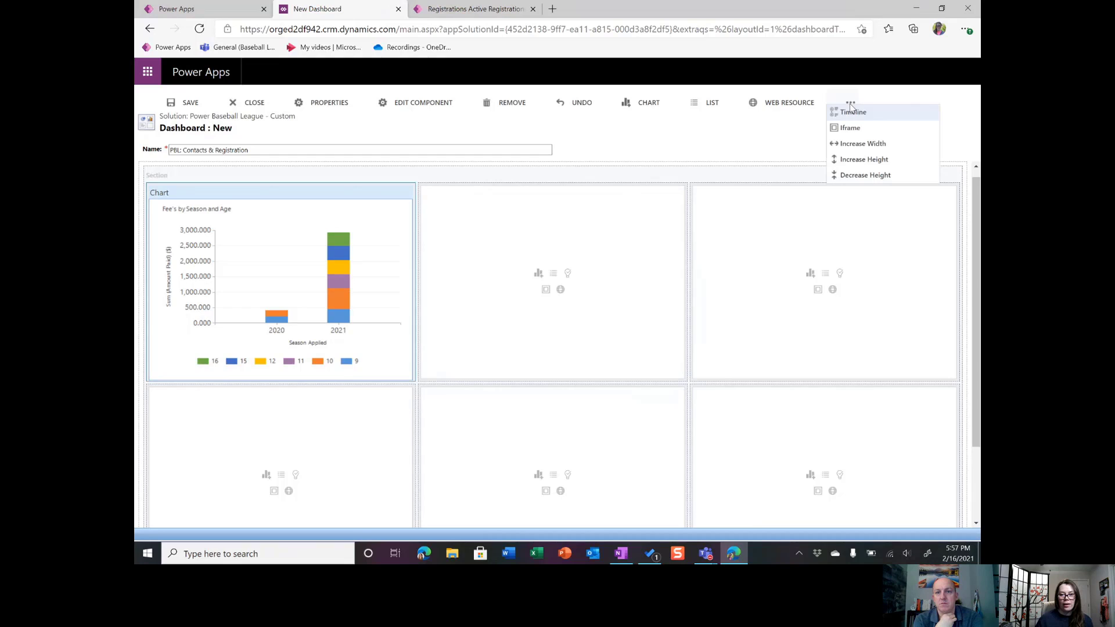
{"action": "left_click", "coordinate": [867, 159]}
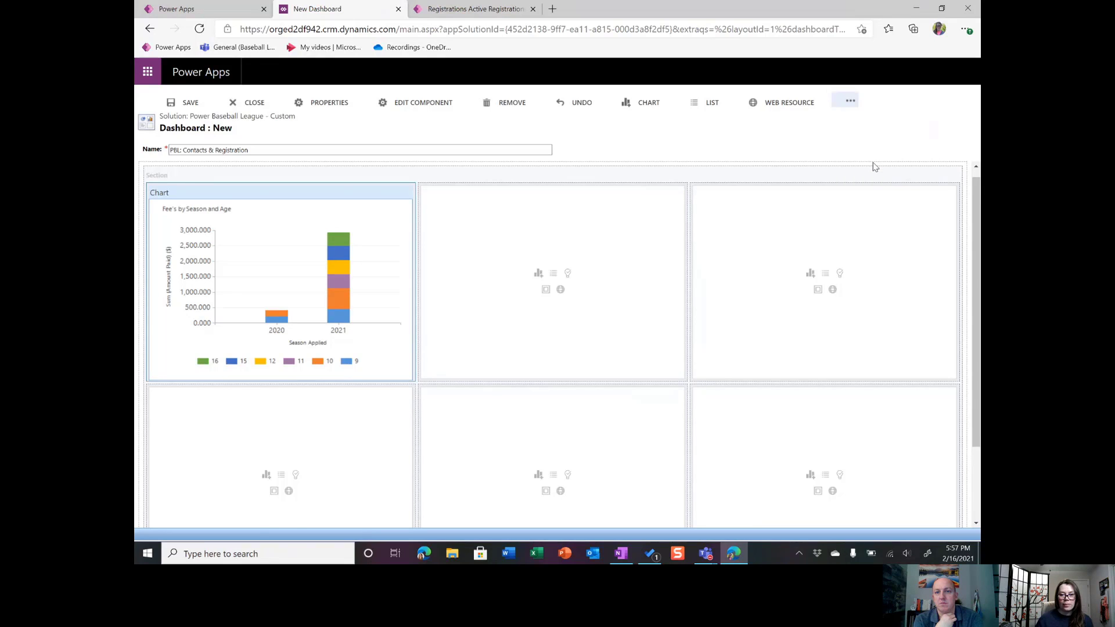
{"action": "left_click", "coordinate": [852, 103]}
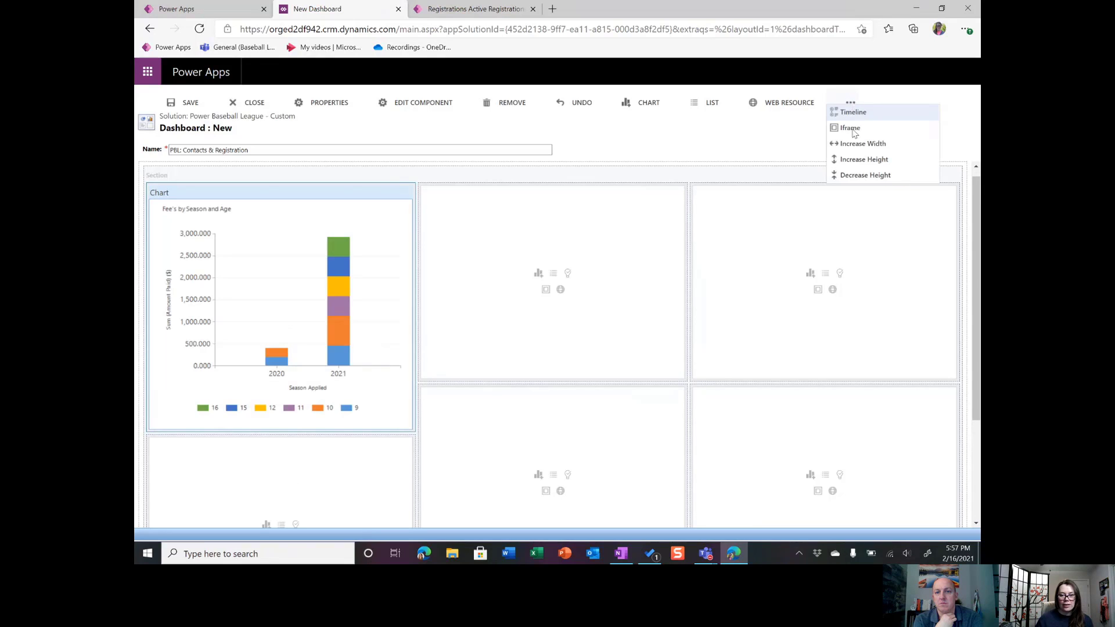
{"action": "left_click", "coordinate": [861, 163]}
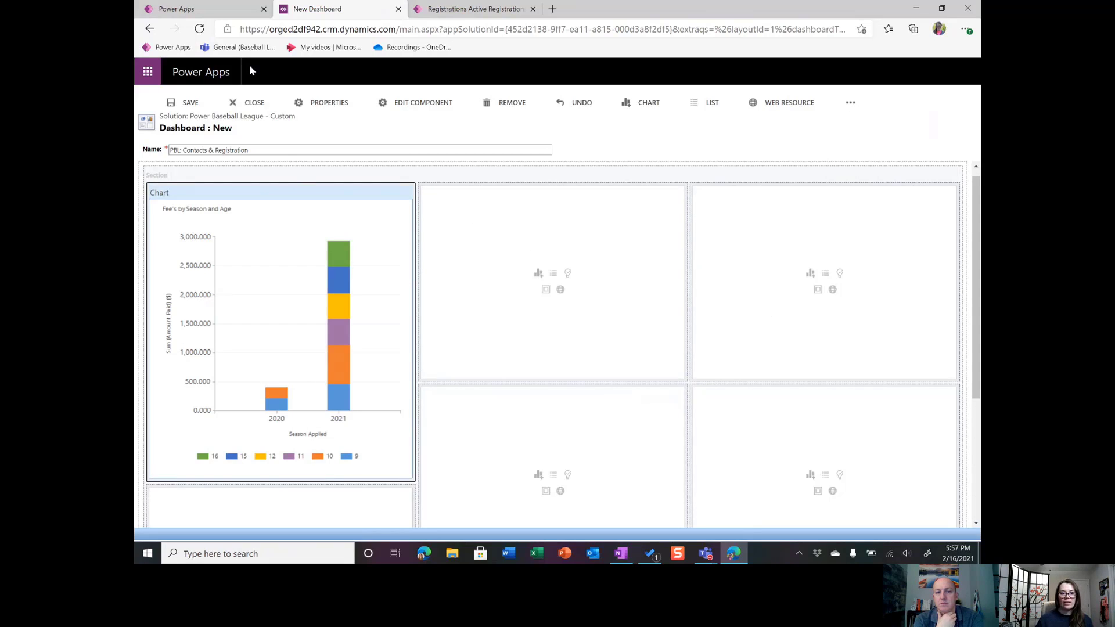
Check the 3-Column overview among the solution's new dashboard layouts and return to the dashboard being built.
{"action": "left_click", "coordinate": [238, 9]}
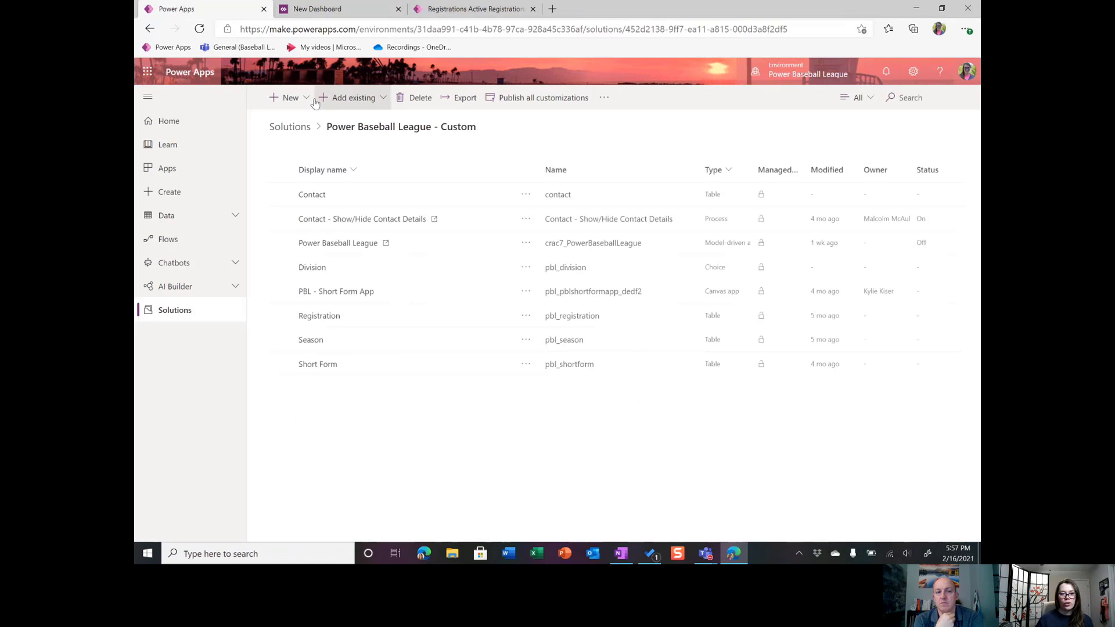
{"action": "left_click", "coordinate": [290, 98]}
{"action": "mouse_move", "coordinate": [386, 96]}
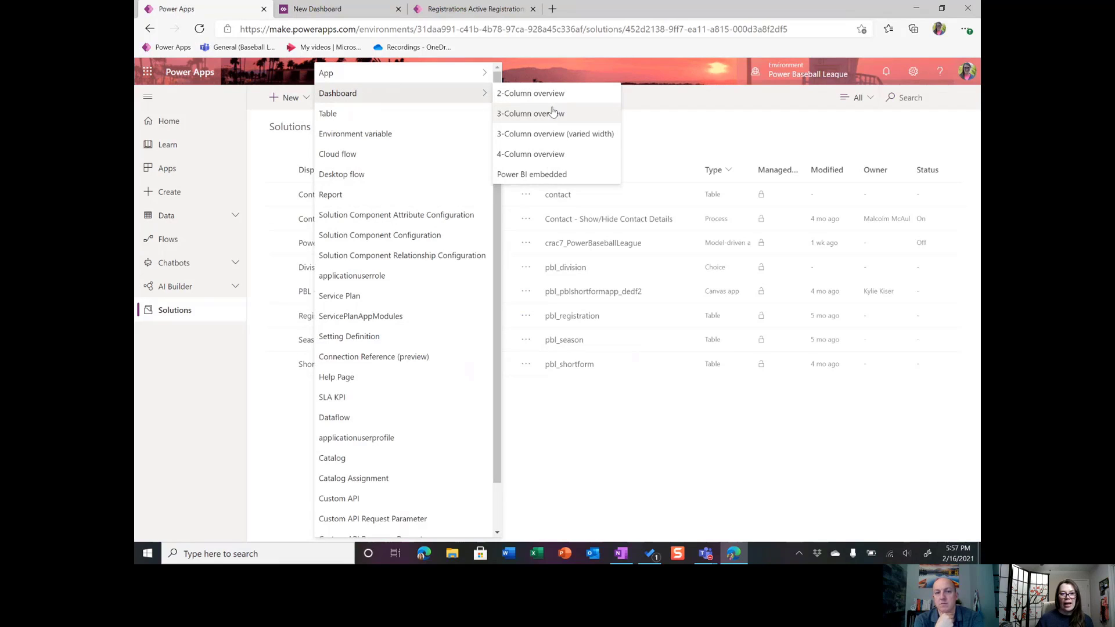
{"action": "left_click", "coordinate": [572, 115]}
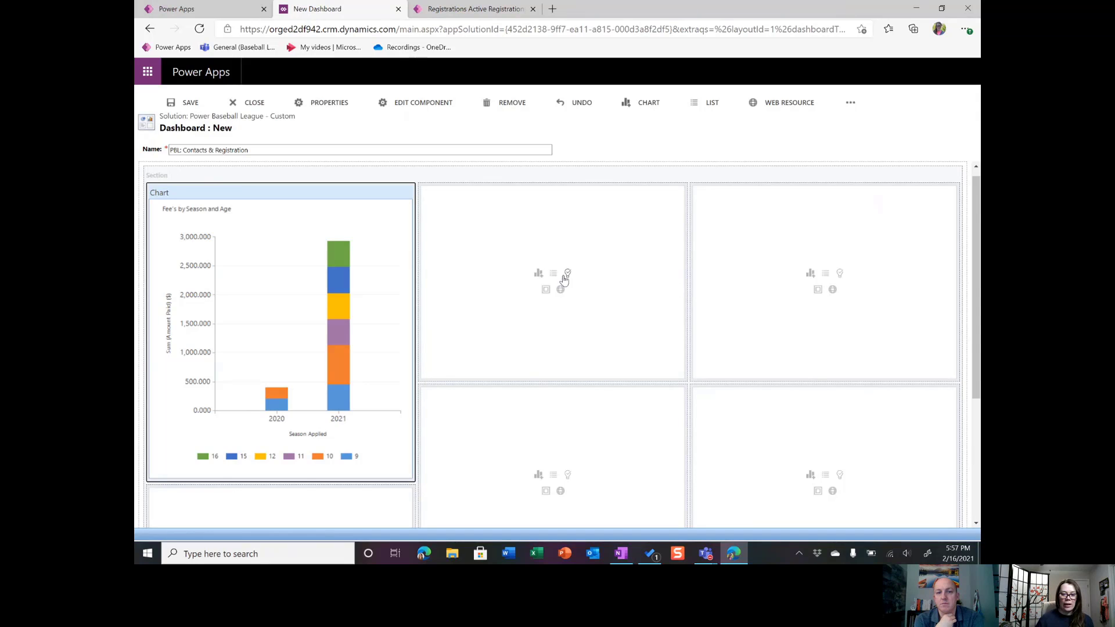
Add a list with the Registrations record type to the empty cell beside the chart.
{"action": "left_click", "coordinate": [553, 275]}
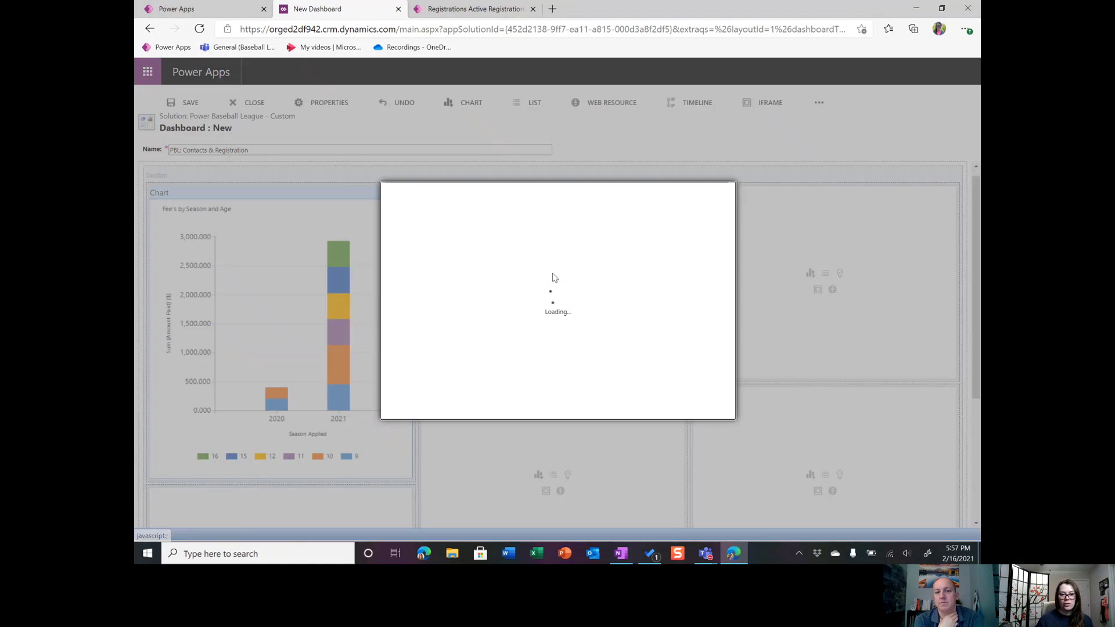
{"action": "left_click", "coordinate": [483, 272]}
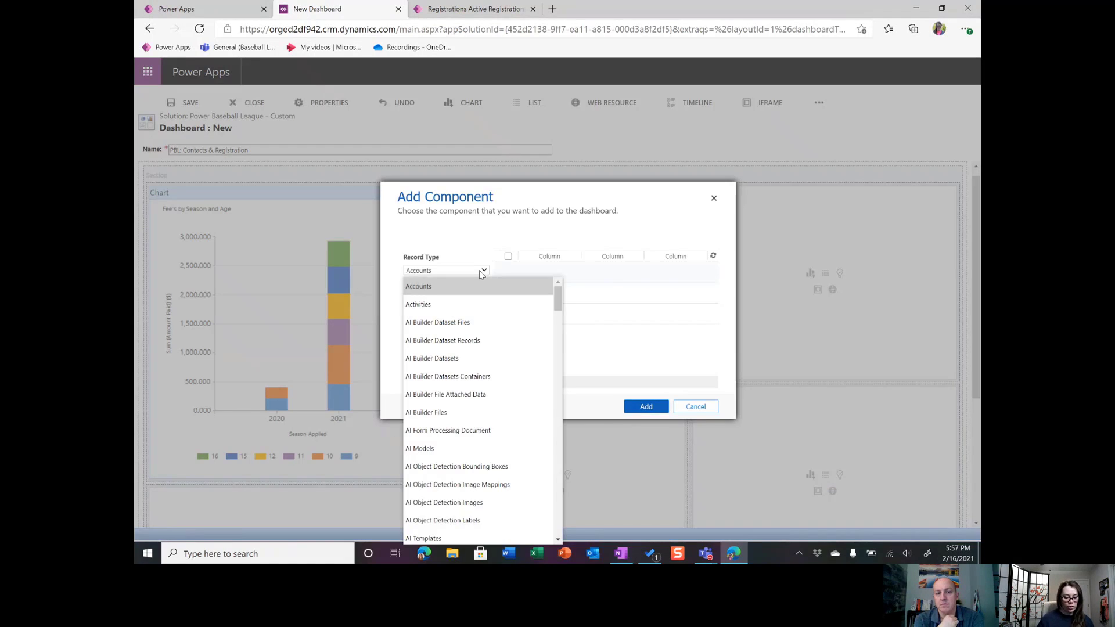
{"action": "type", "text": "reg"}
{"action": "left_click", "coordinate": [481, 281]}
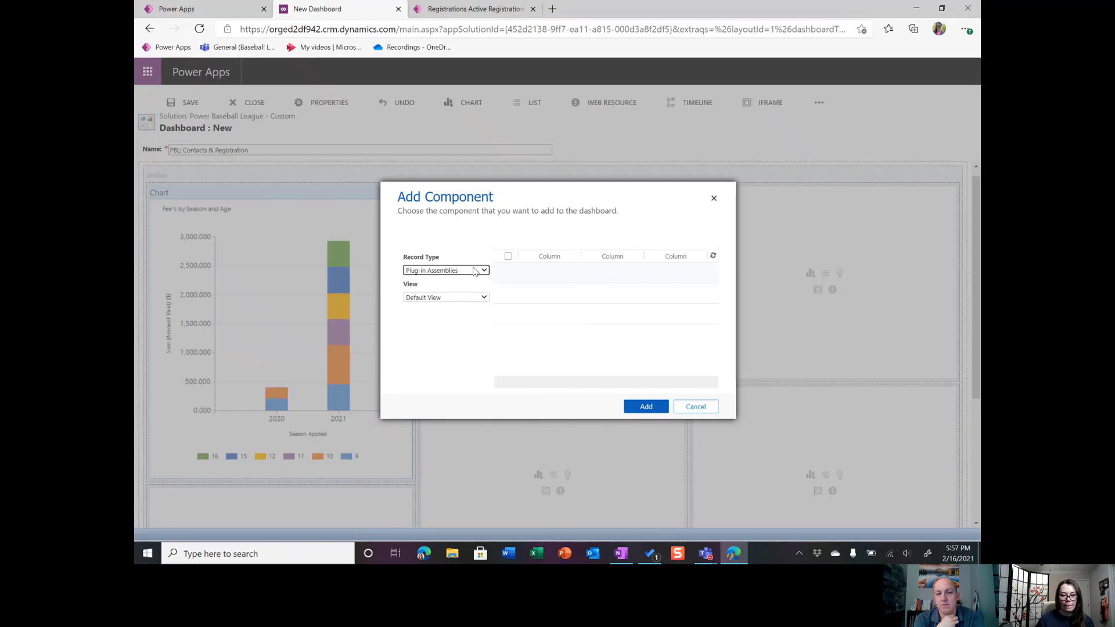
{"action": "left_click", "coordinate": [475, 271]}
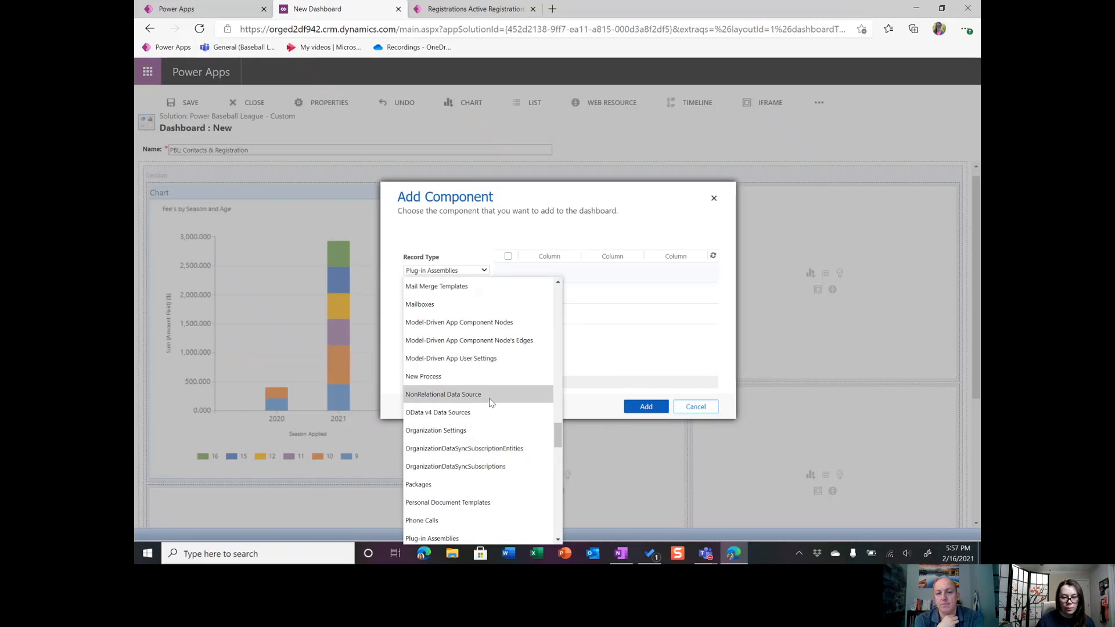
{"action": "scroll", "coordinate": [491, 406], "scroll_direction": "down", "scroll_amount": 6}
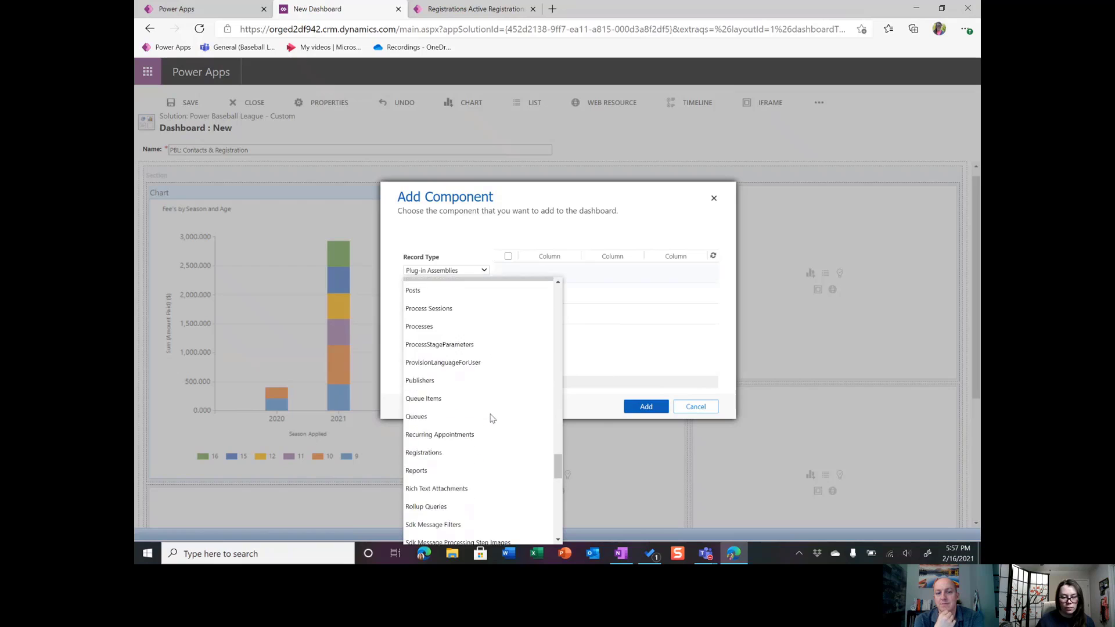
{"action": "scroll", "coordinate": [492, 415], "scroll_direction": "down", "scroll_amount": 2}
{"action": "left_click", "coordinate": [466, 354]}
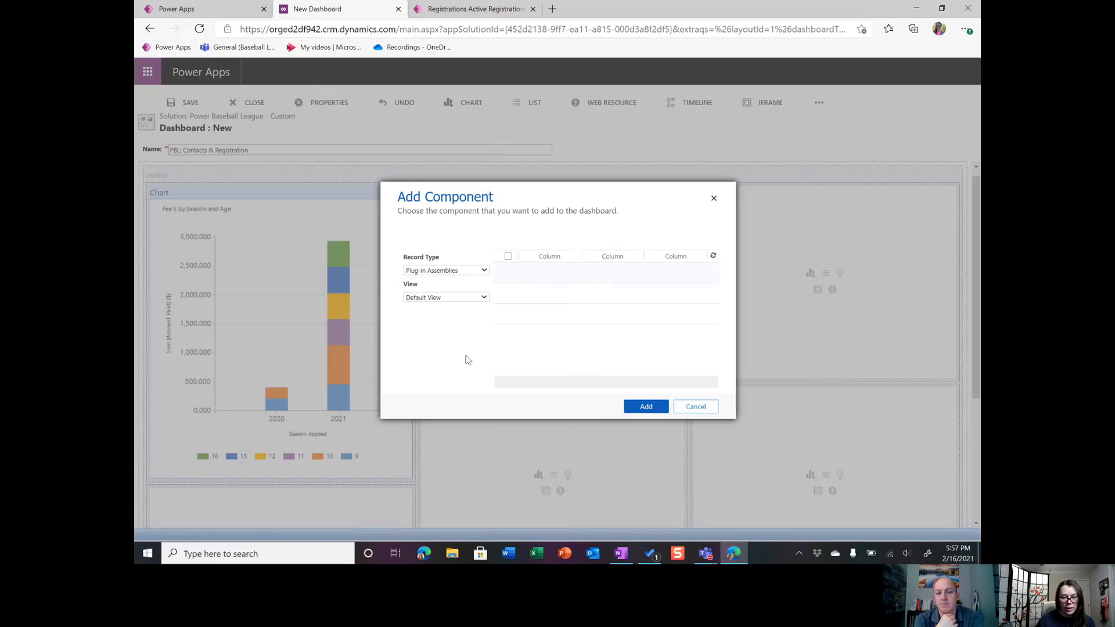
{"action": "left_click", "coordinate": [663, 411]}
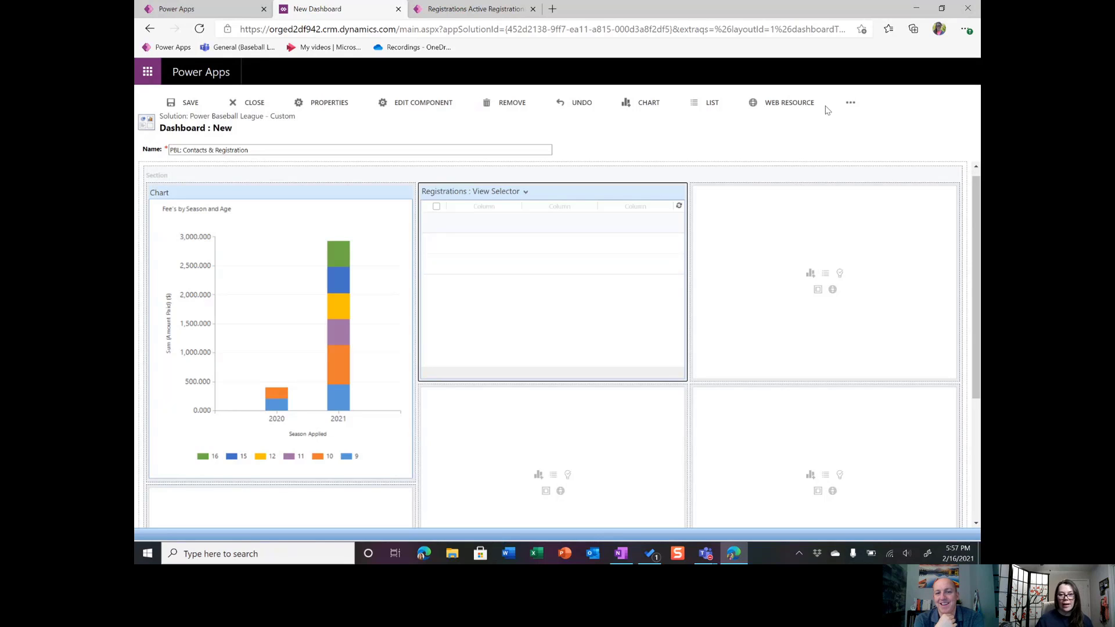
Increase the Registrations list's height by two increments and its width by one column.
{"action": "left_click", "coordinate": [849, 102]}
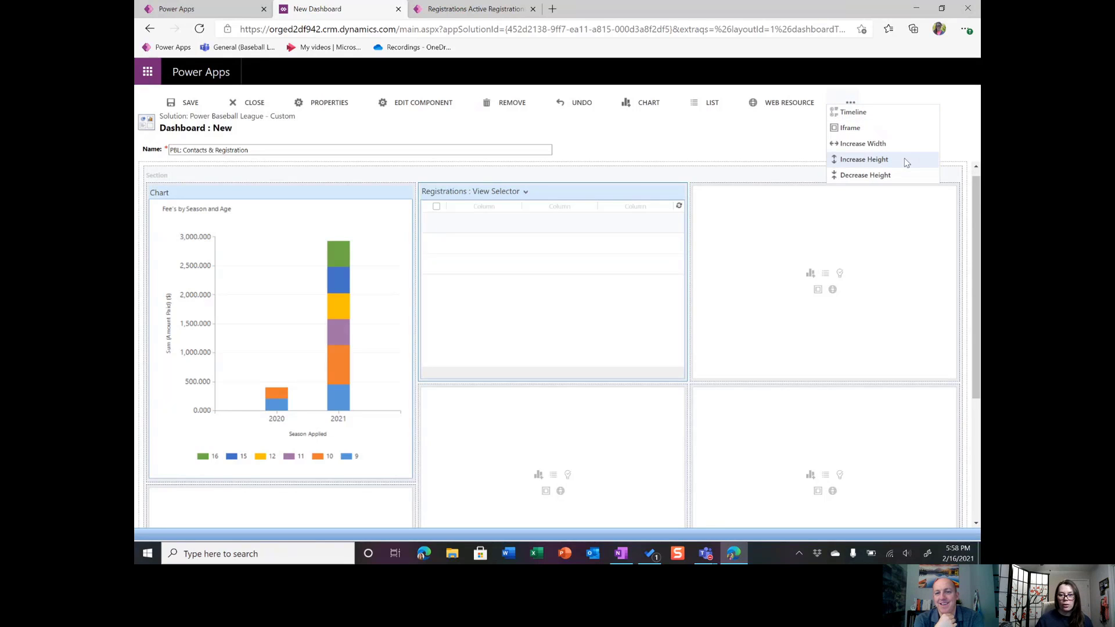
{"action": "left_click", "coordinate": [906, 162]}
{"action": "left_click", "coordinate": [855, 103]}
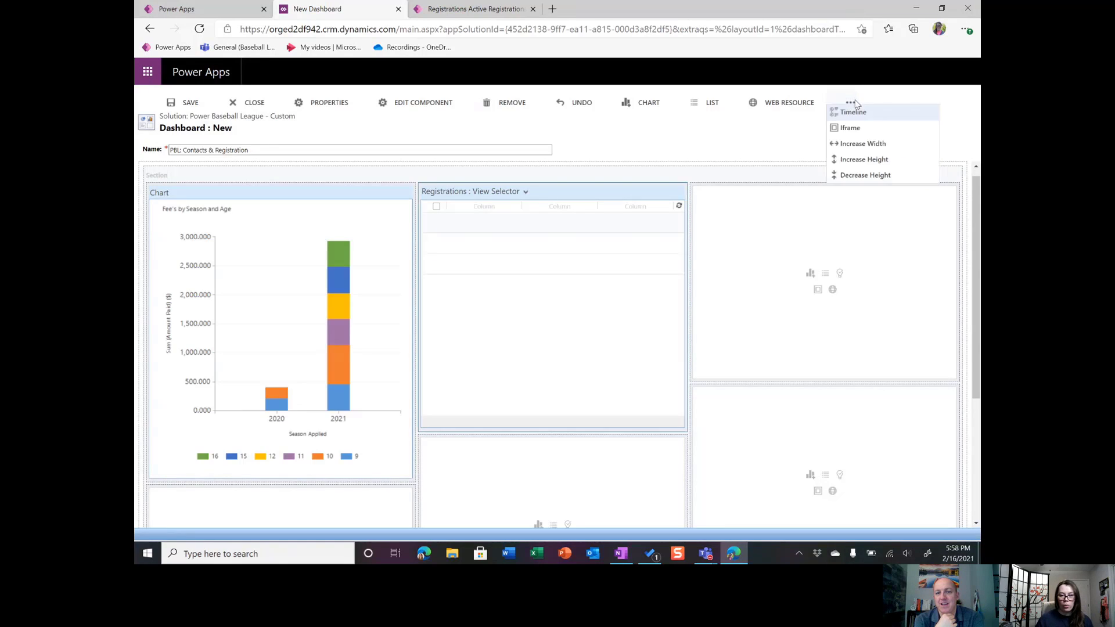
{"action": "left_click", "coordinate": [866, 158]}
{"action": "left_click", "coordinate": [850, 102]}
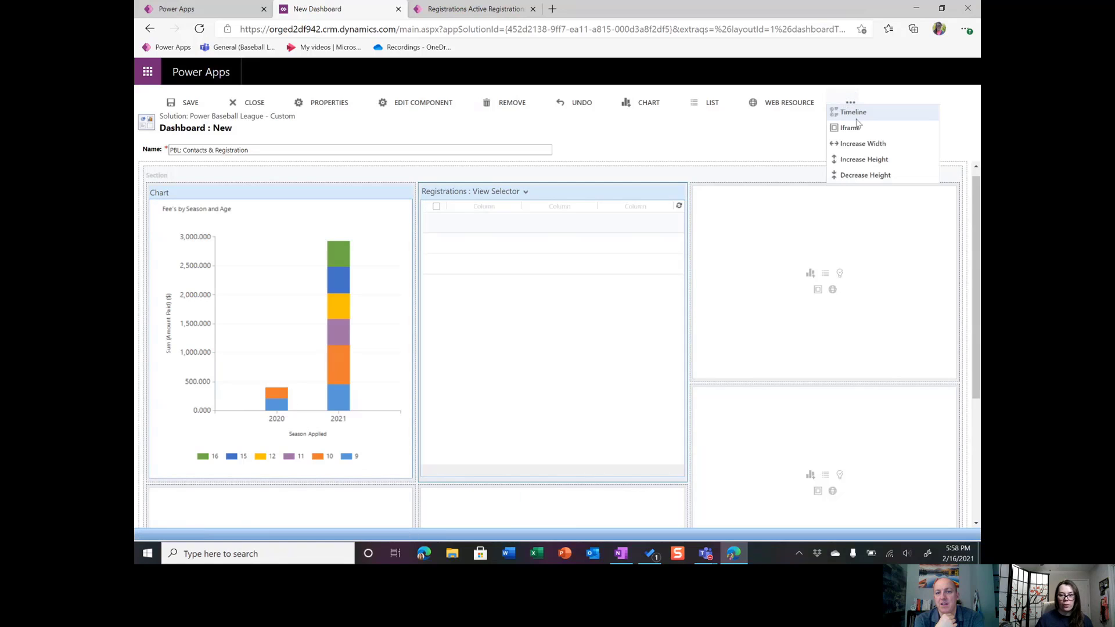
{"action": "left_click", "coordinate": [894, 144]}
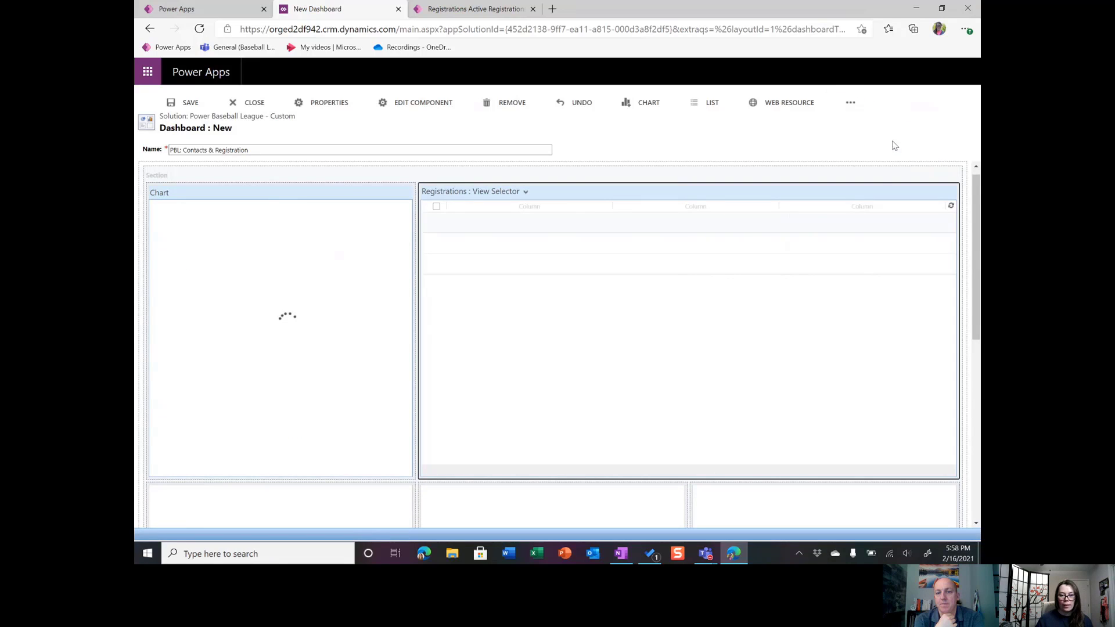
{"action": "scroll", "coordinate": [475, 239], "scroll_direction": "down", "scroll_amount": 3}
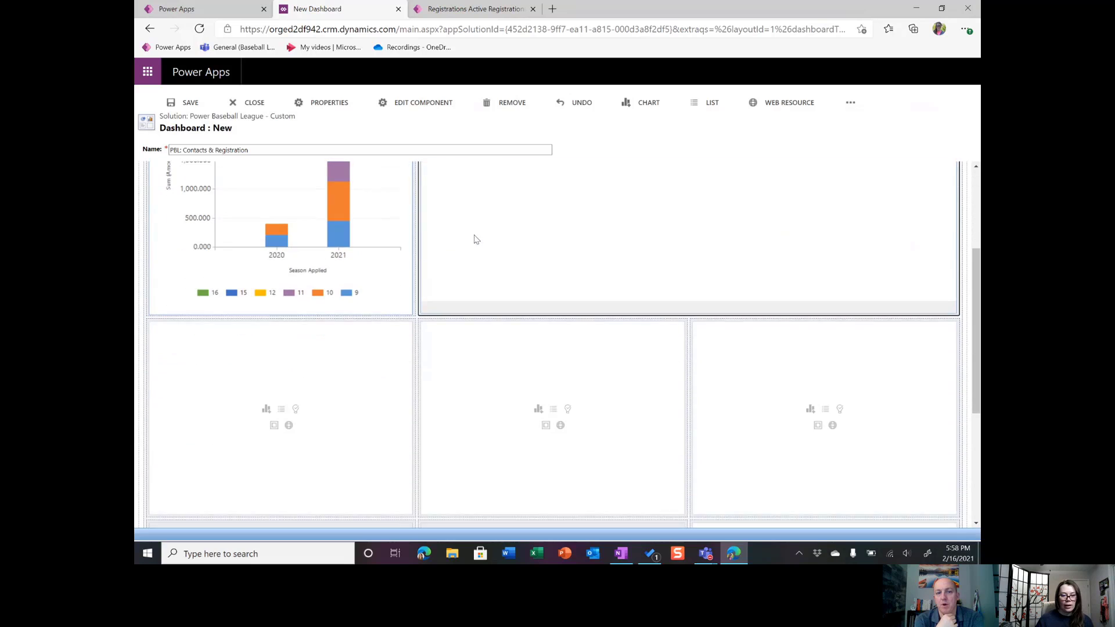
{"action": "scroll", "coordinate": [510, 324], "scroll_direction": "up", "scroll_amount": 3}
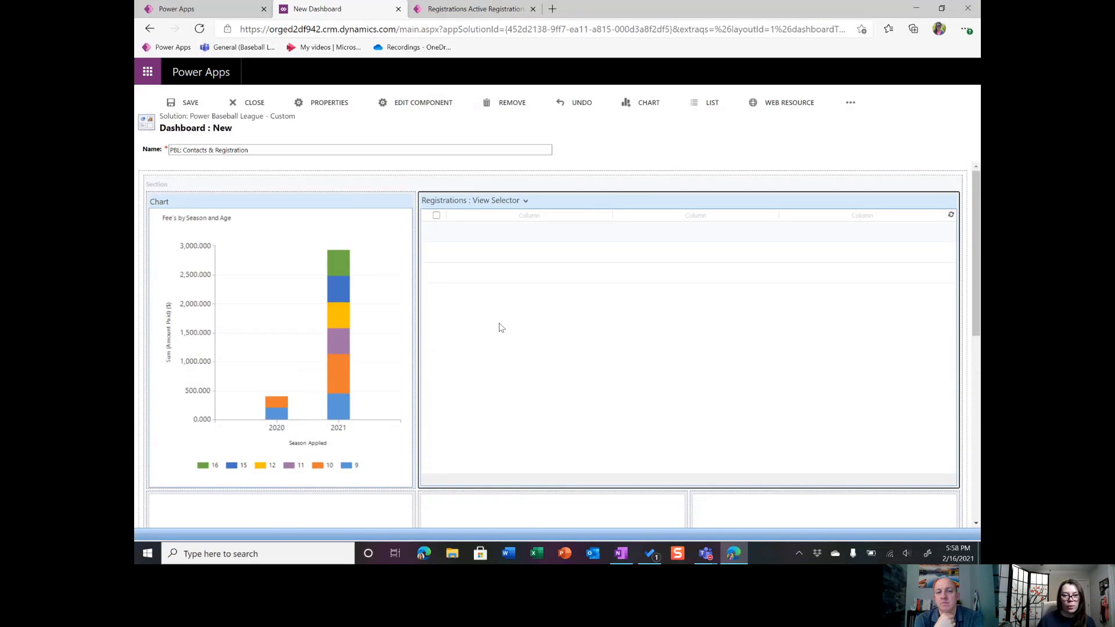
{"action": "scroll", "coordinate": [493, 328], "scroll_direction": "down", "scroll_amount": 3}
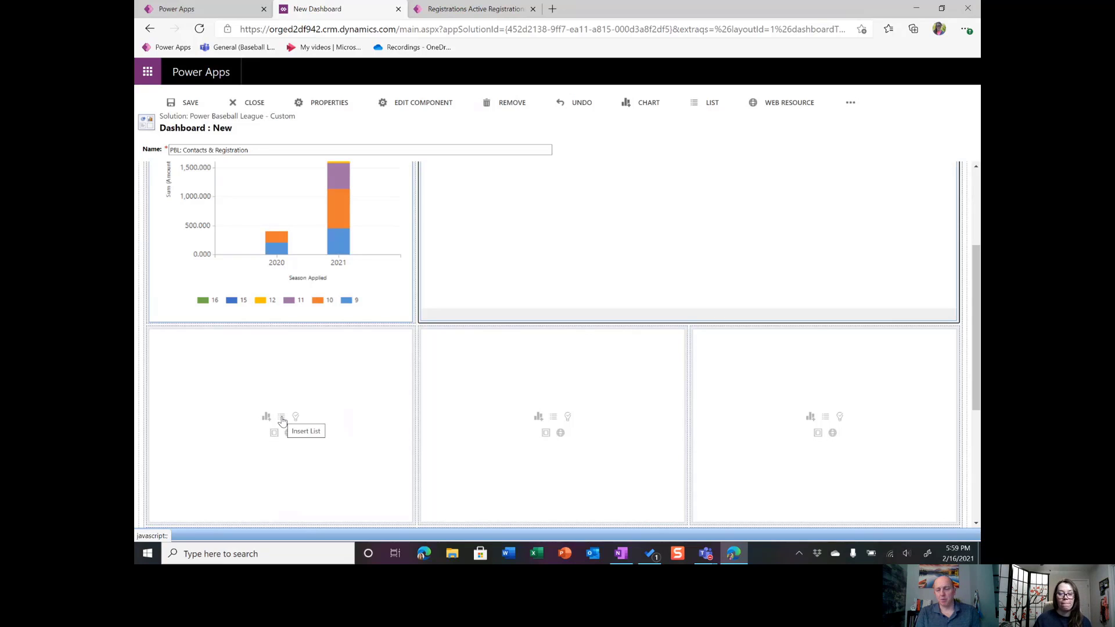
Add a Contacts list with the Active Youth Contacts view to the empty cell below the Fee's by Season and Age chart.
{"action": "left_click", "coordinate": [281, 417]}
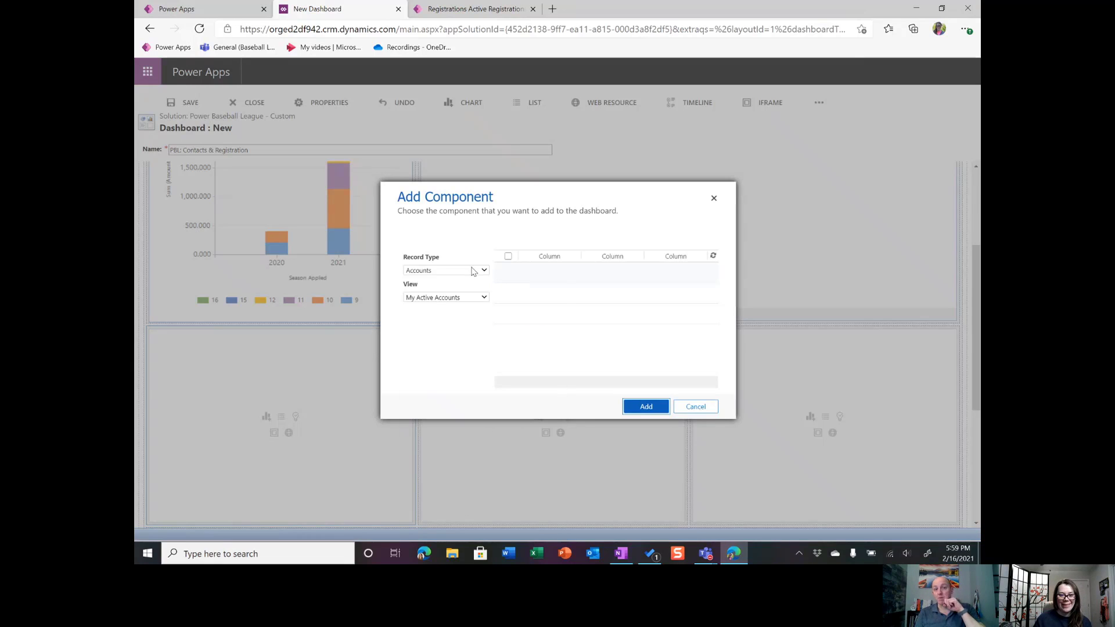
{"action": "left_click", "coordinate": [473, 272]}
{"action": "key", "text": "c"}
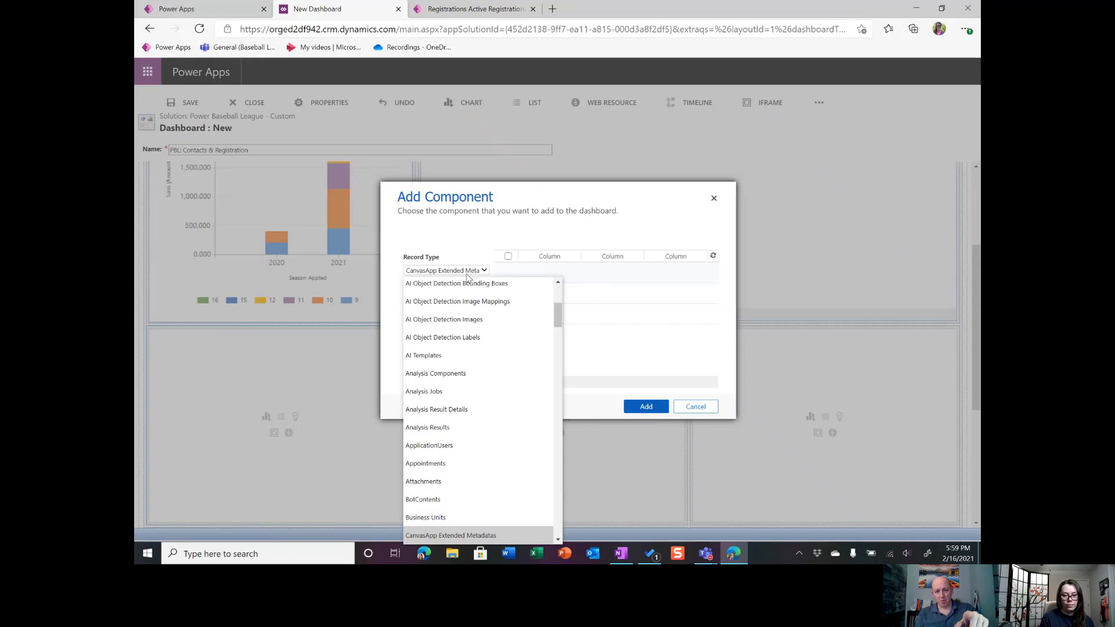
{"action": "key", "text": "o"}
{"action": "key", "text": "n"}
{"action": "scroll", "coordinate": [469, 284], "scroll_direction": "down", "scroll_amount": 1}
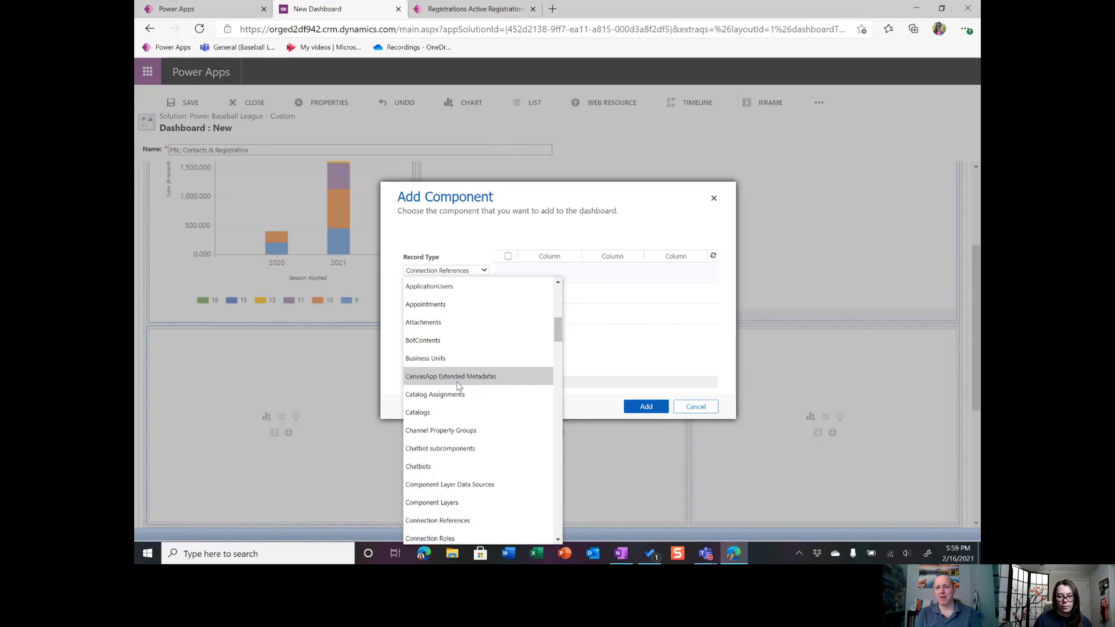
{"action": "scroll", "coordinate": [459, 387], "scroll_direction": "down", "scroll_amount": 2}
{"action": "left_click", "coordinate": [464, 431]}
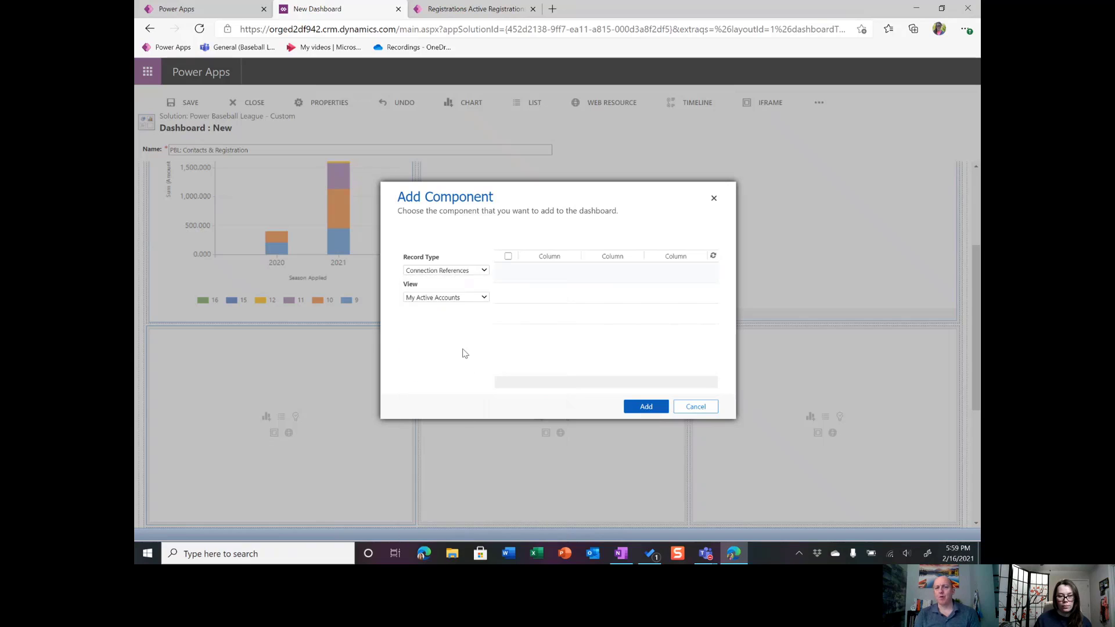
{"action": "left_click", "coordinate": [482, 299]}
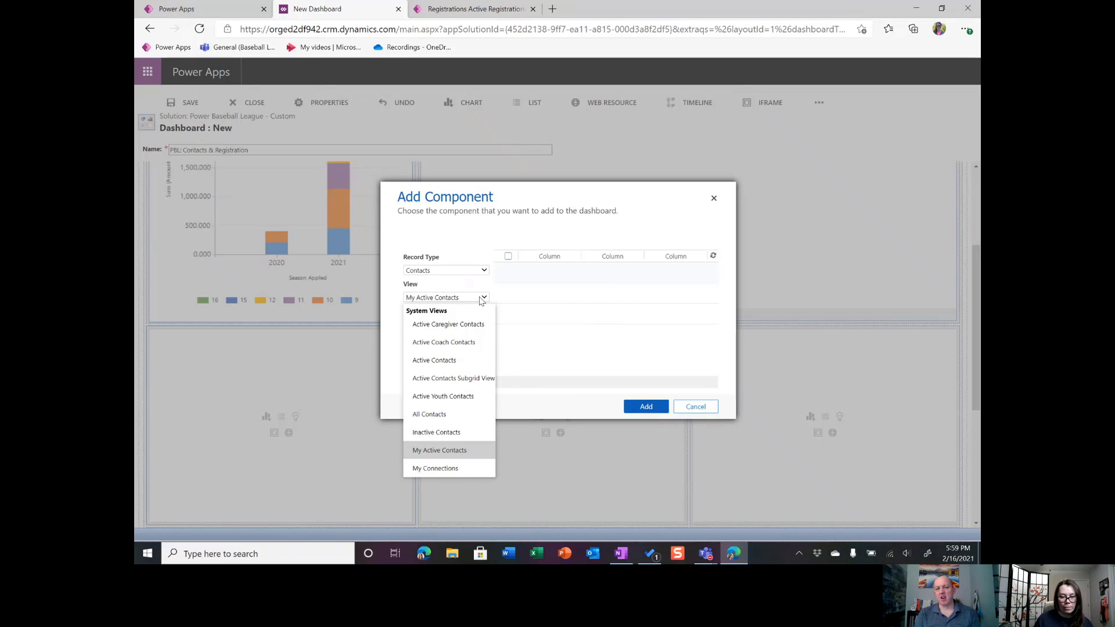
{"action": "left_click", "coordinate": [468, 397]}
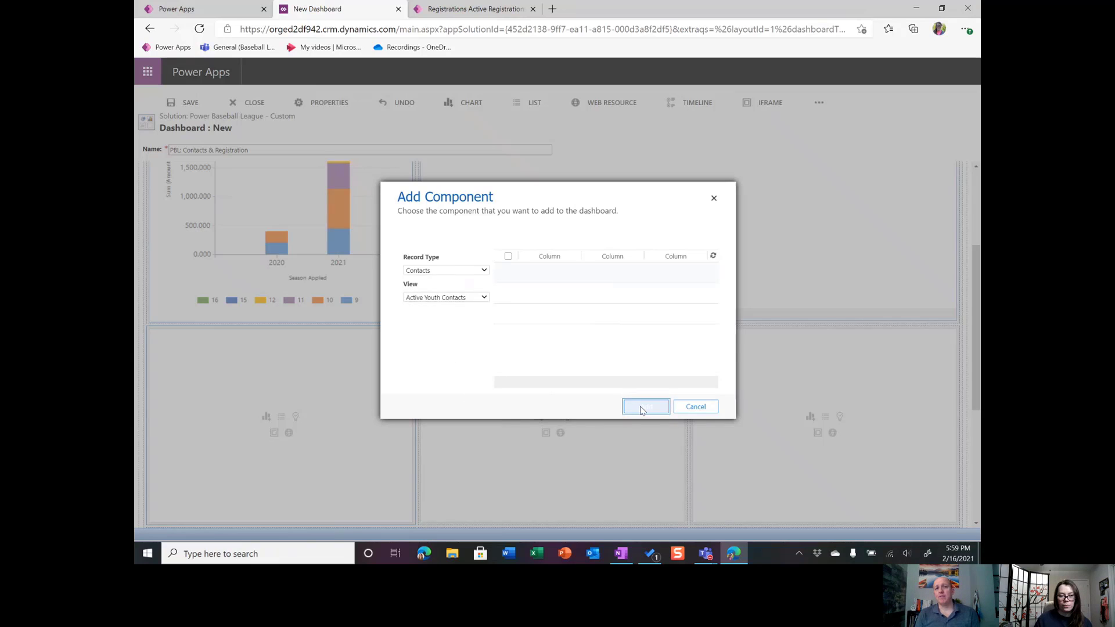
{"action": "left_click", "coordinate": [643, 409]}
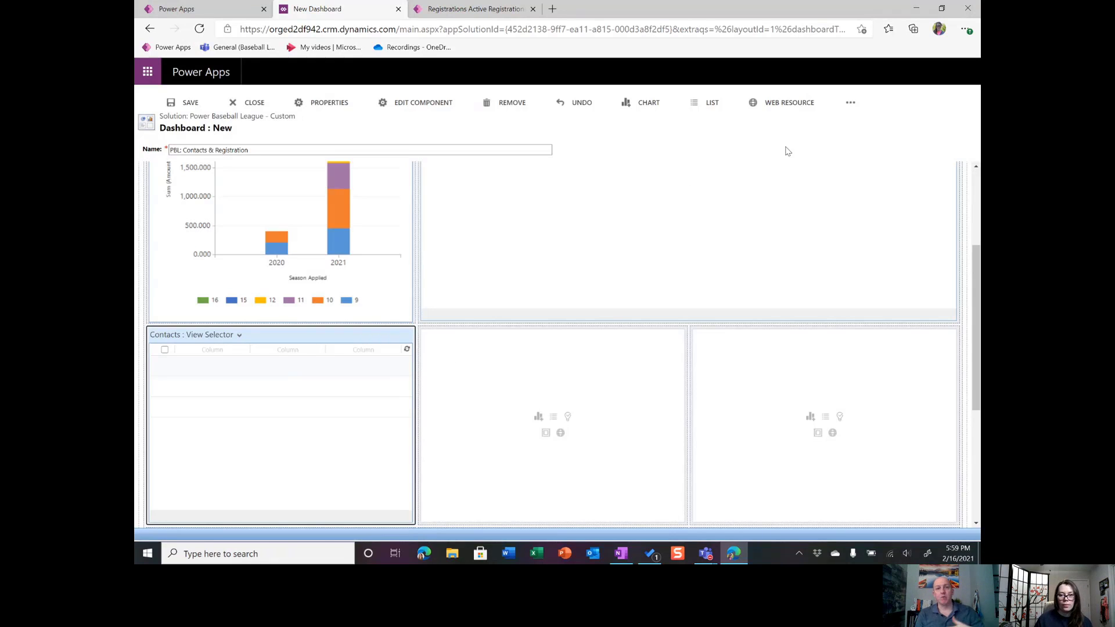
Increase the Contacts list's width by one column.
{"action": "left_click", "coordinate": [855, 100]}
{"action": "left_click", "coordinate": [855, 103]}
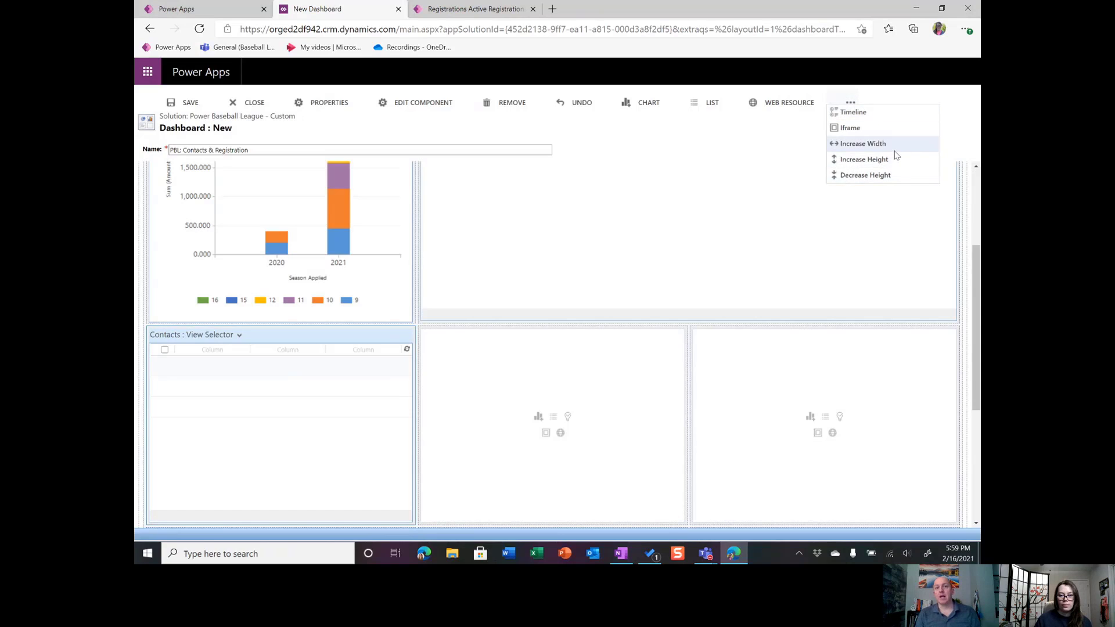
{"action": "left_click", "coordinate": [888, 144]}
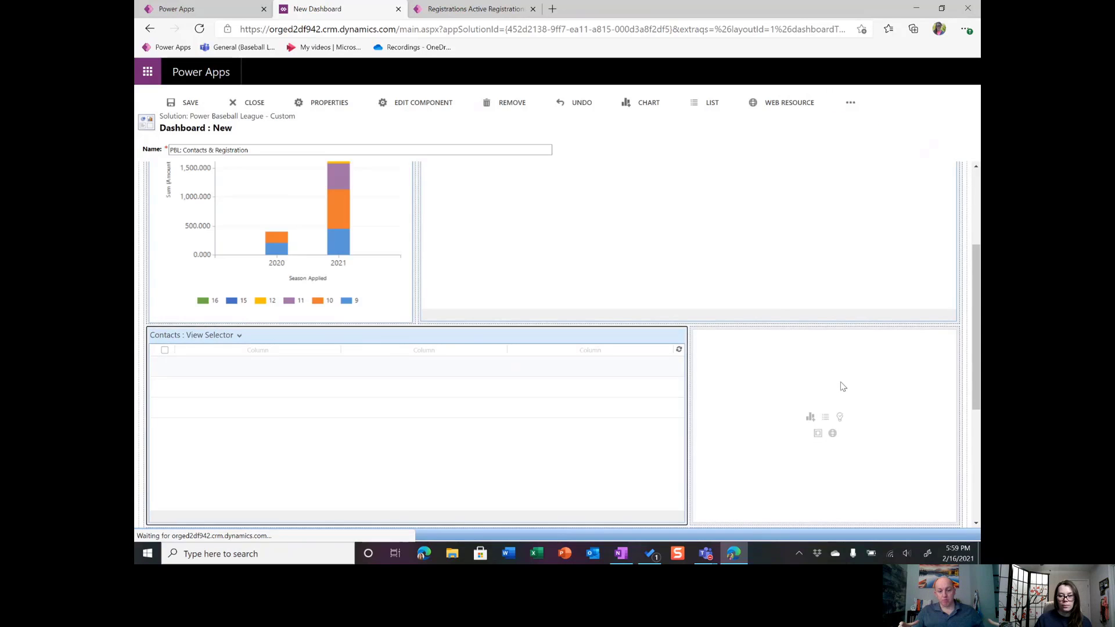
Add the Contacts by Role chart for the Contact record type and Active Youth Contacts view to the cell beside the Contacts list.
{"action": "left_click", "coordinate": [811, 417]}
{"action": "left_click", "coordinate": [471, 271]}
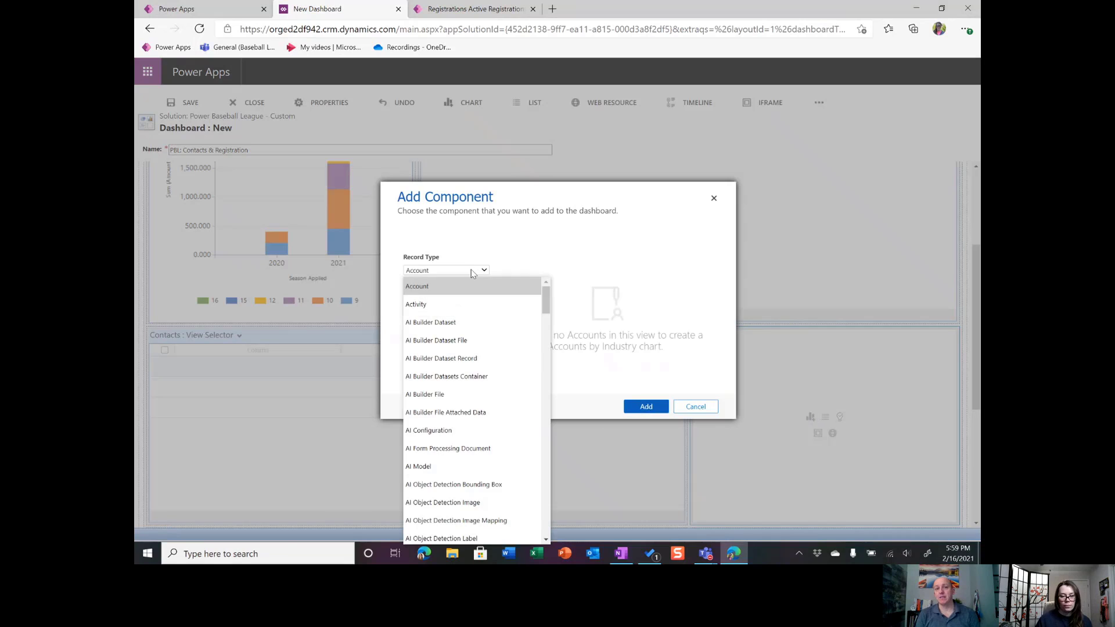
{"action": "type", "text": "co"}
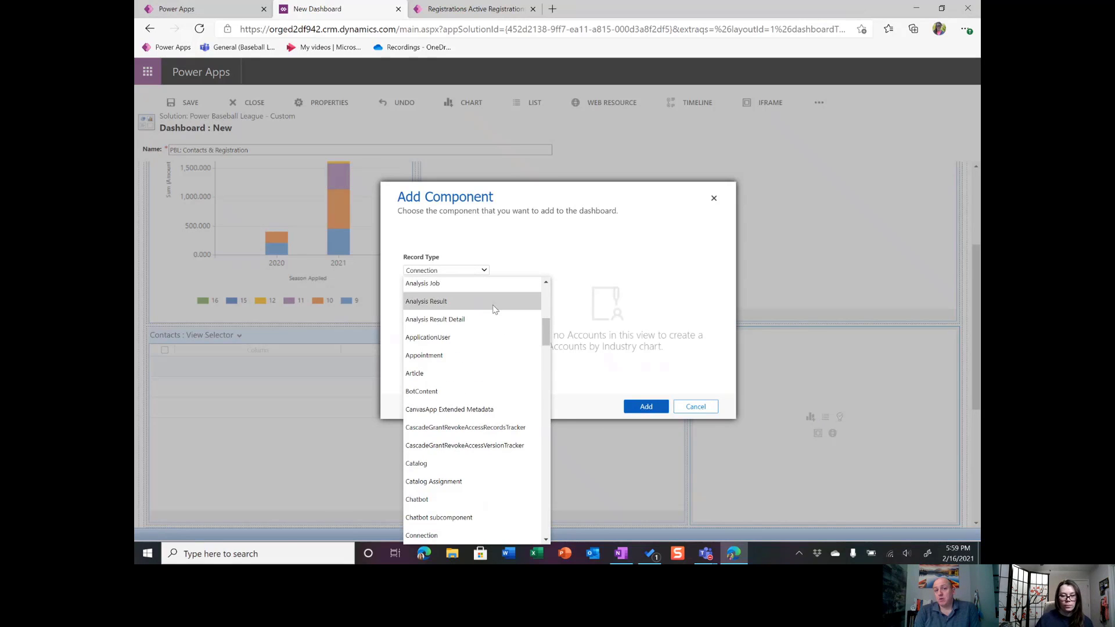
{"action": "scroll", "coordinate": [485, 316], "scroll_direction": "down", "scroll_amount": 1}
{"action": "scroll", "coordinate": [448, 347], "scroll_direction": "down", "scroll_amount": 2}
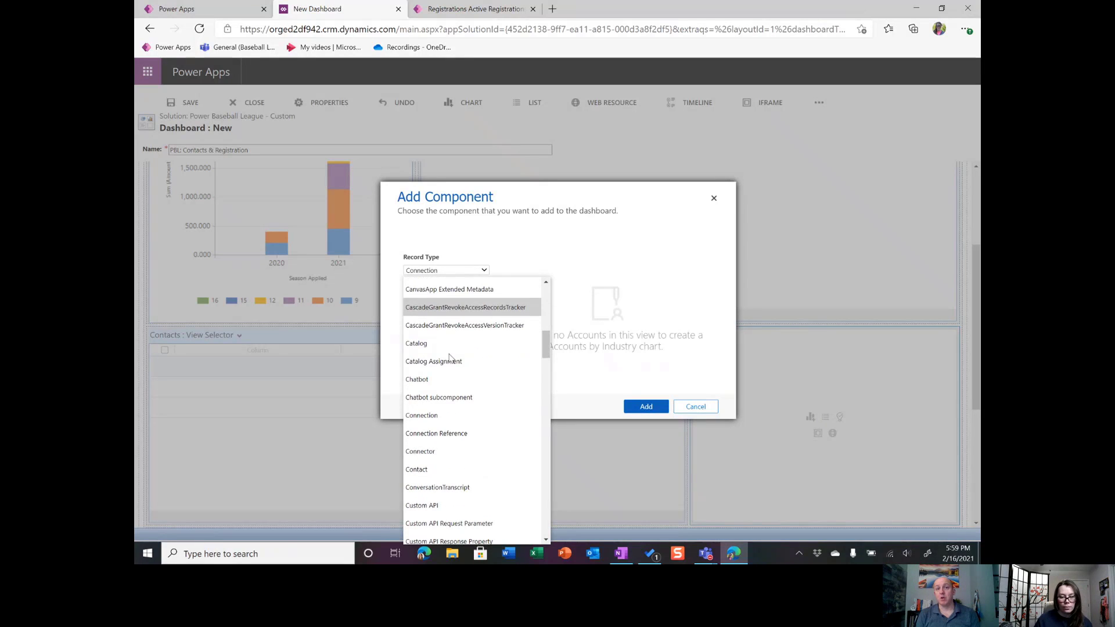
{"action": "left_click", "coordinate": [448, 466]}
{"action": "left_click", "coordinate": [486, 296]}
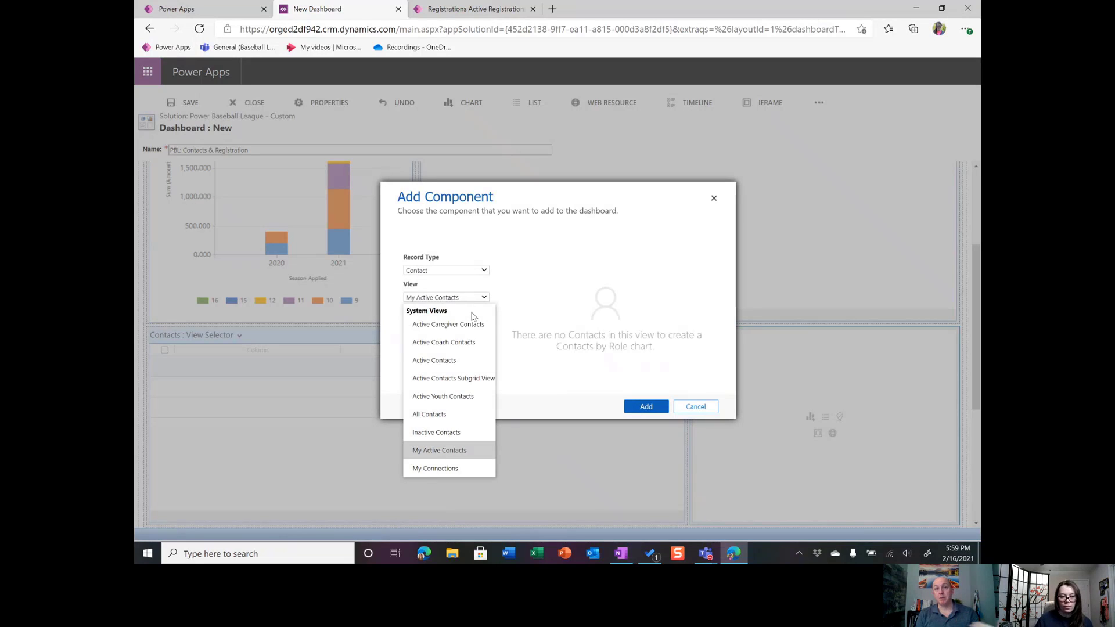
{"action": "left_click", "coordinate": [473, 398]}
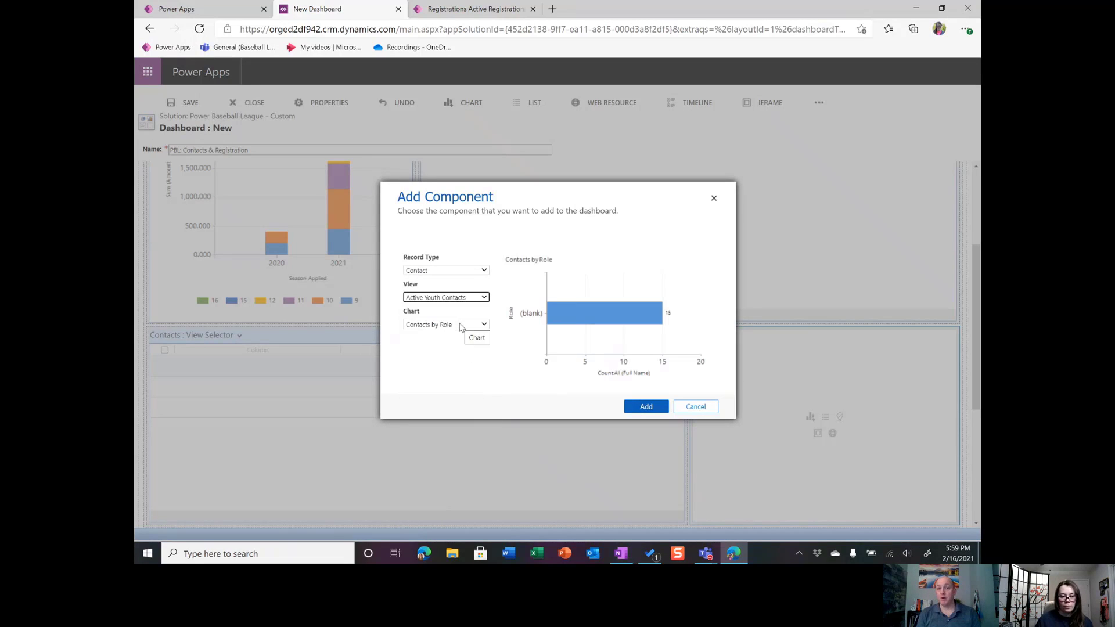
{"action": "left_click", "coordinate": [462, 324]}
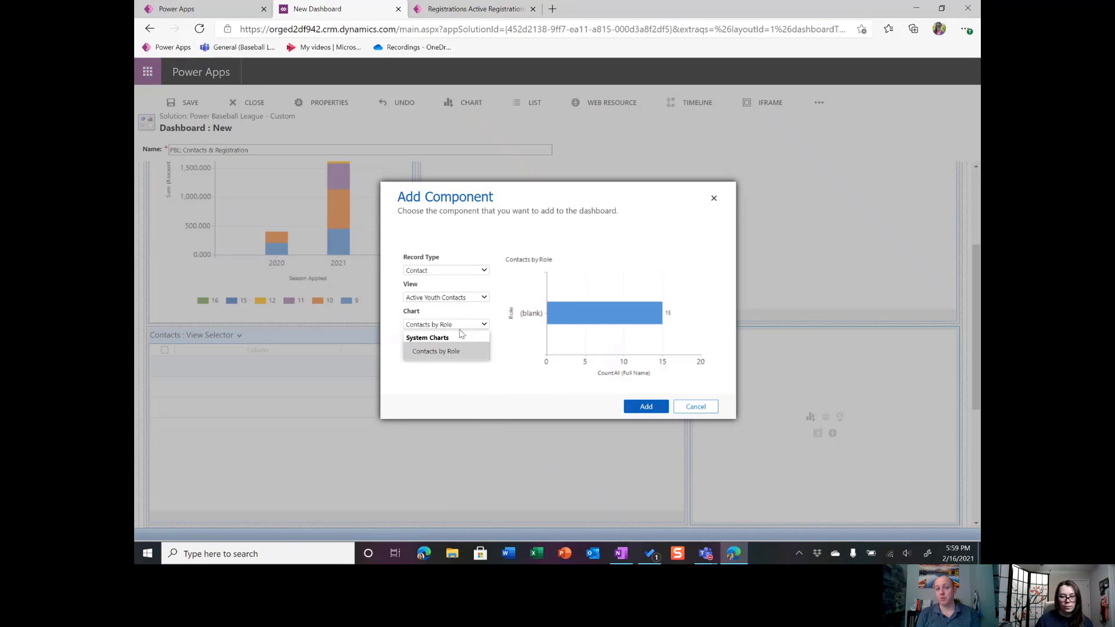
{"action": "left_click", "coordinate": [519, 343]}
{"action": "left_click", "coordinate": [628, 409]}
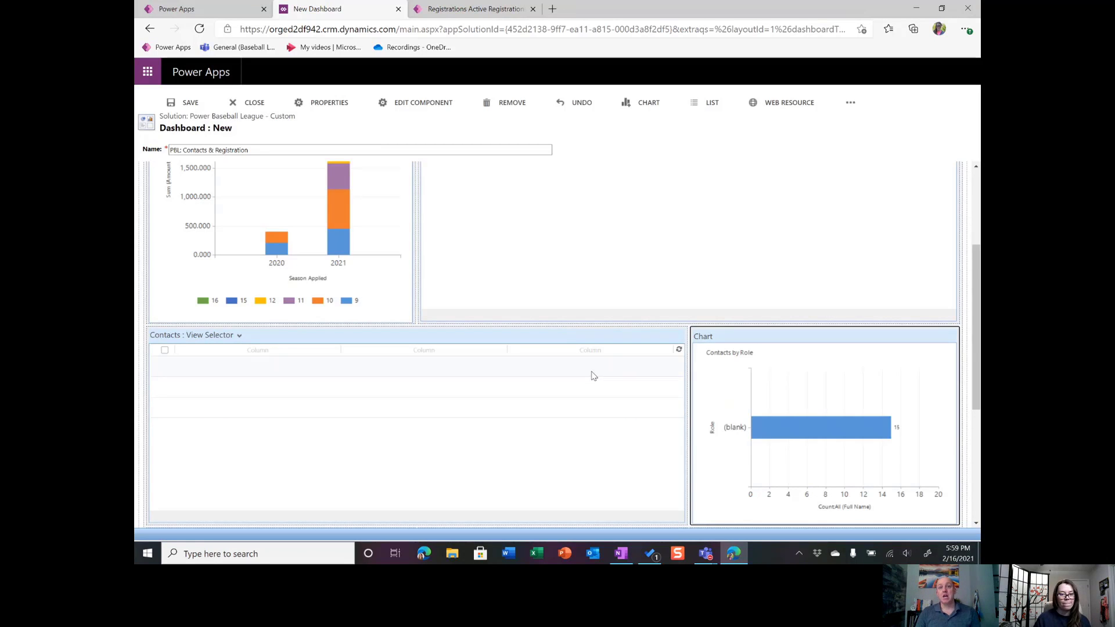
Save the dashboard and review its full layout of lists and charts.
{"action": "scroll", "coordinate": [438, 302], "scroll_direction": "up", "scroll_amount": 3}
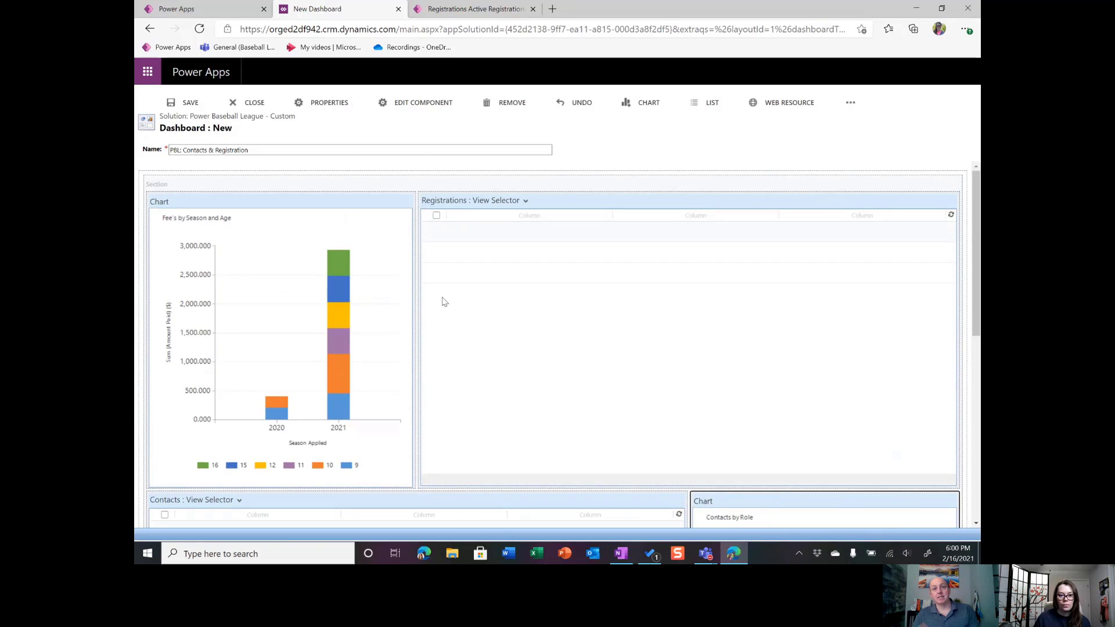
{"action": "scroll", "coordinate": [535, 331], "scroll_direction": "down", "scroll_amount": 2}
{"action": "scroll", "coordinate": [581, 355], "scroll_direction": "up", "scroll_amount": 3}
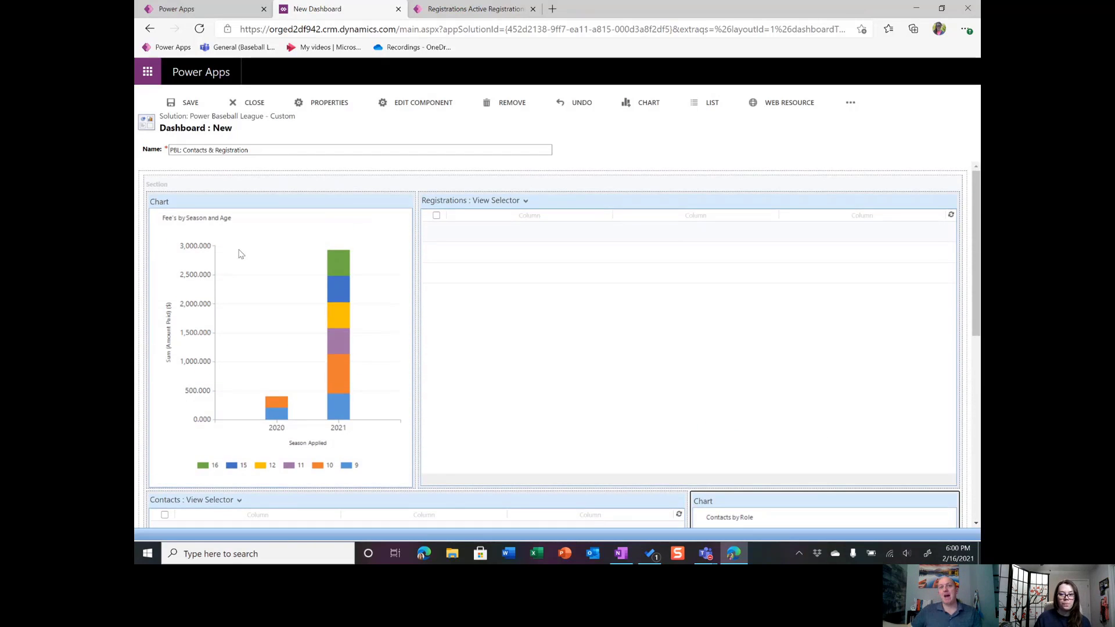
{"action": "left_click", "coordinate": [187, 104]}
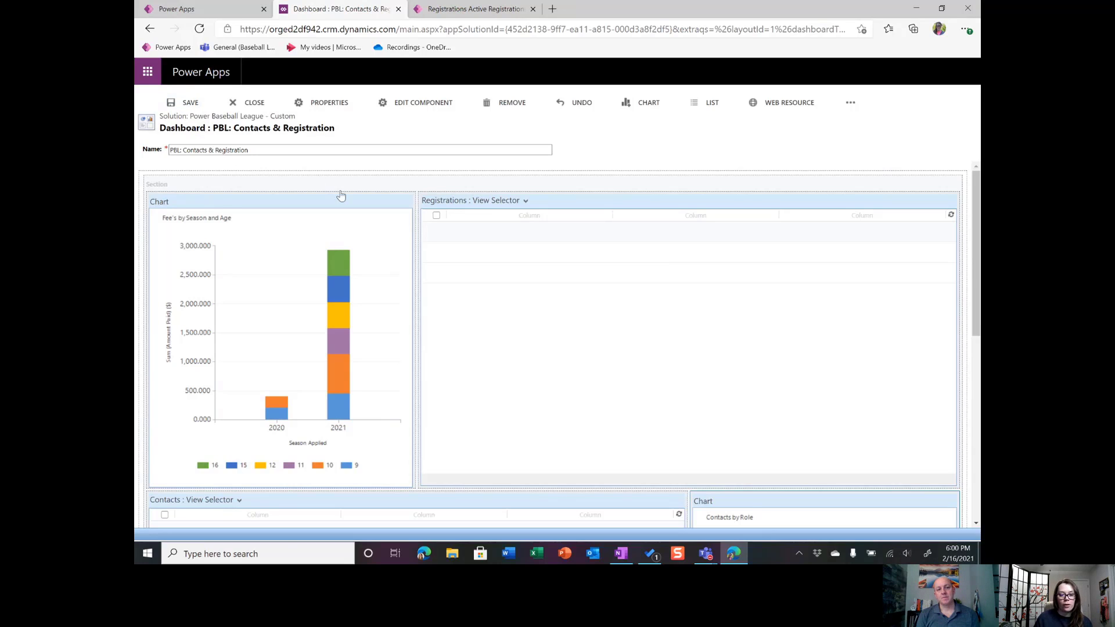
{"action": "scroll", "coordinate": [378, 244], "scroll_direction": "down", "scroll_amount": 3}
{"action": "scroll", "coordinate": [378, 244], "scroll_direction": "down", "scroll_amount": 1}
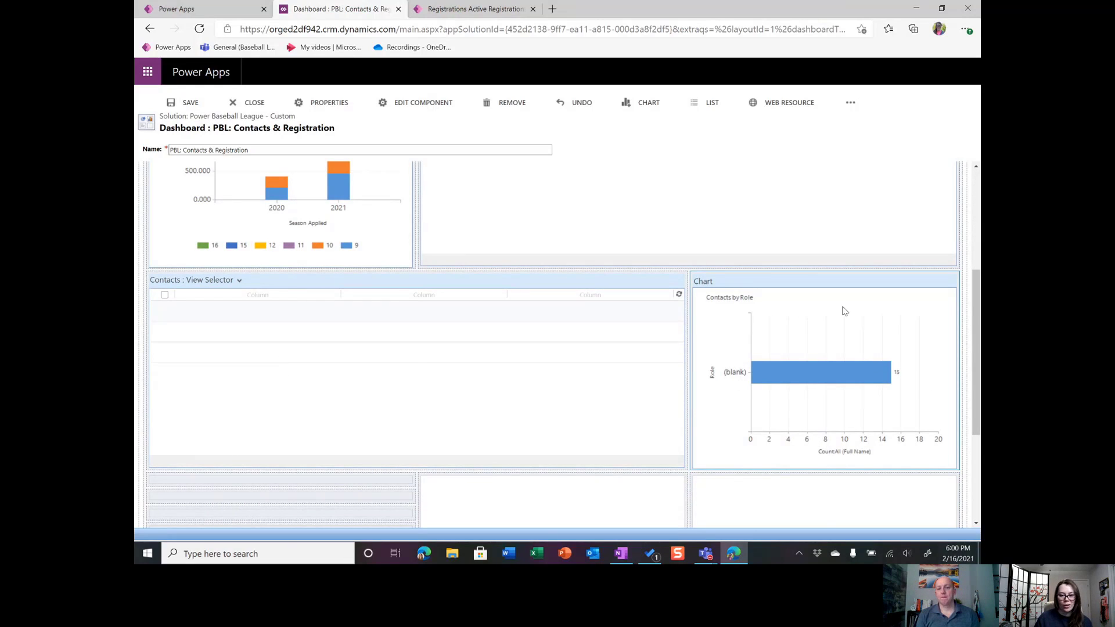
{"action": "scroll", "coordinate": [729, 364], "scroll_direction": "down", "scroll_amount": 1}
{"action": "scroll", "coordinate": [699, 279], "scroll_direction": "down", "scroll_amount": 1}
{"action": "scroll", "coordinate": [647, 289], "scroll_direction": "up", "scroll_amount": 6}
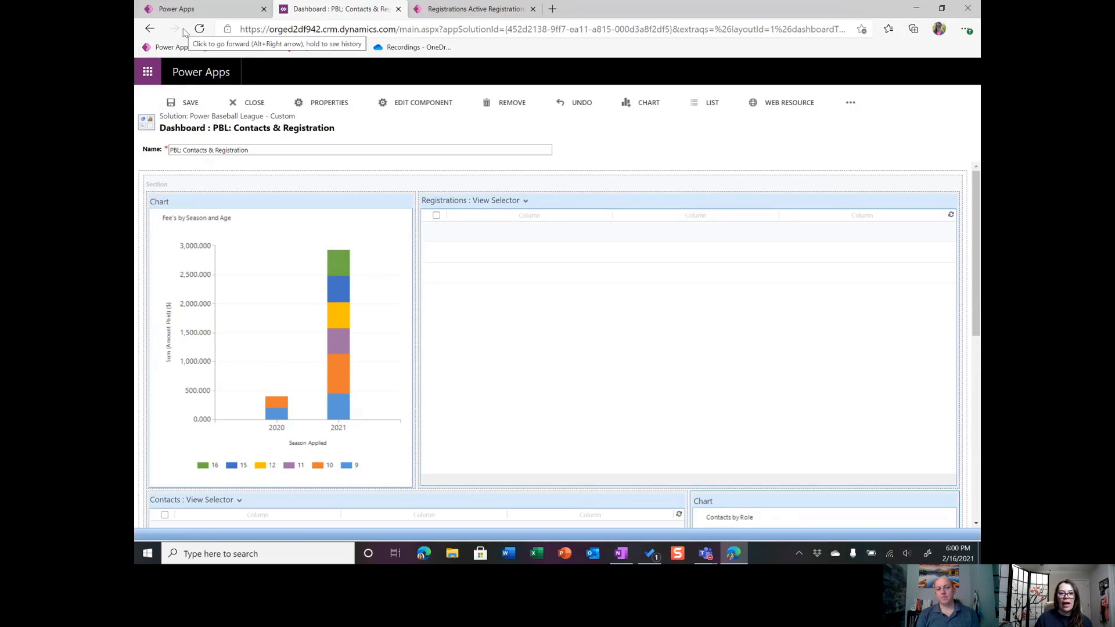
Return to the Power Baseball League - Custom solution and open the Power Baseball League model-driven app for editing.
{"action": "left_click", "coordinate": [203, 7]}
{"action": "left_click", "coordinate": [523, 323]}
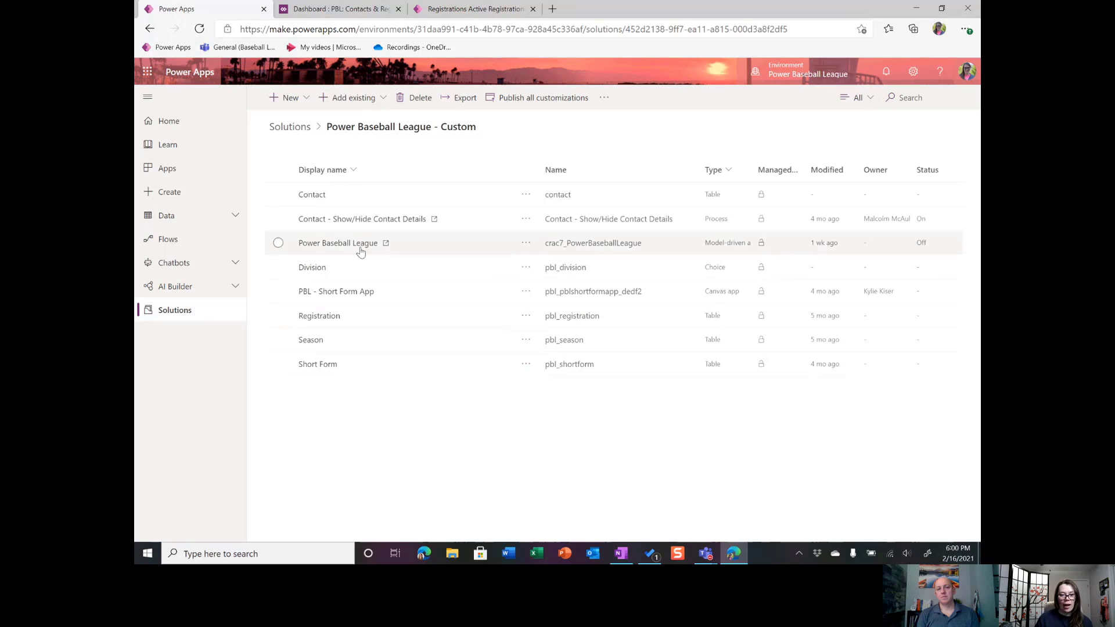
{"action": "left_click", "coordinate": [526, 243]}
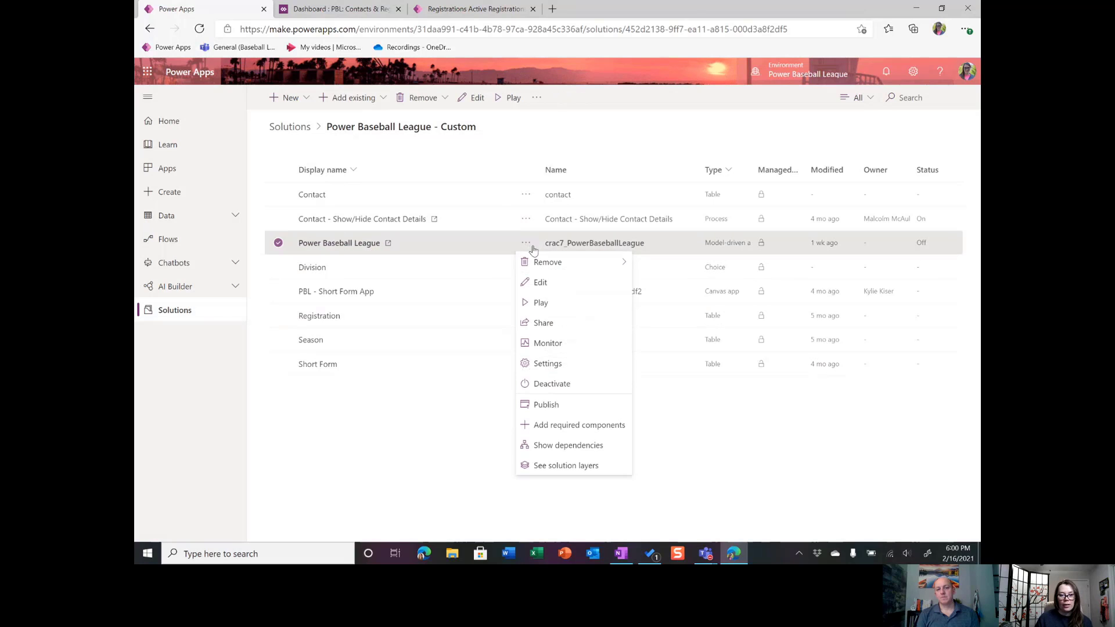
{"action": "left_click", "coordinate": [548, 283]}
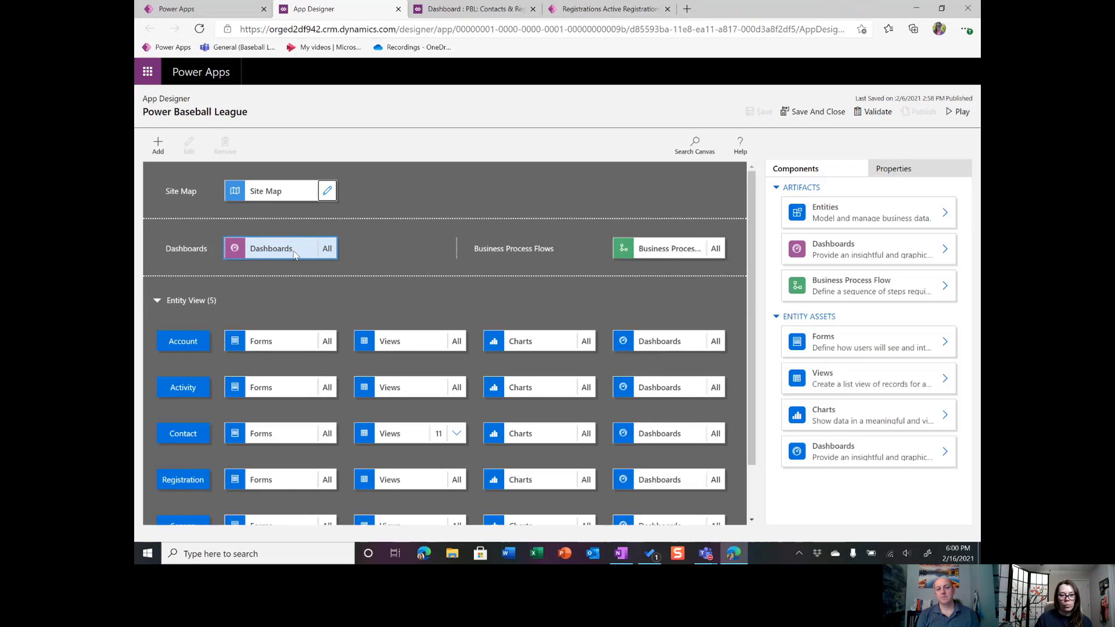
Restrict the app's dashboards from all to only the PBL: Contacts & Registration classic dashboard.
{"action": "left_click", "coordinate": [302, 250]}
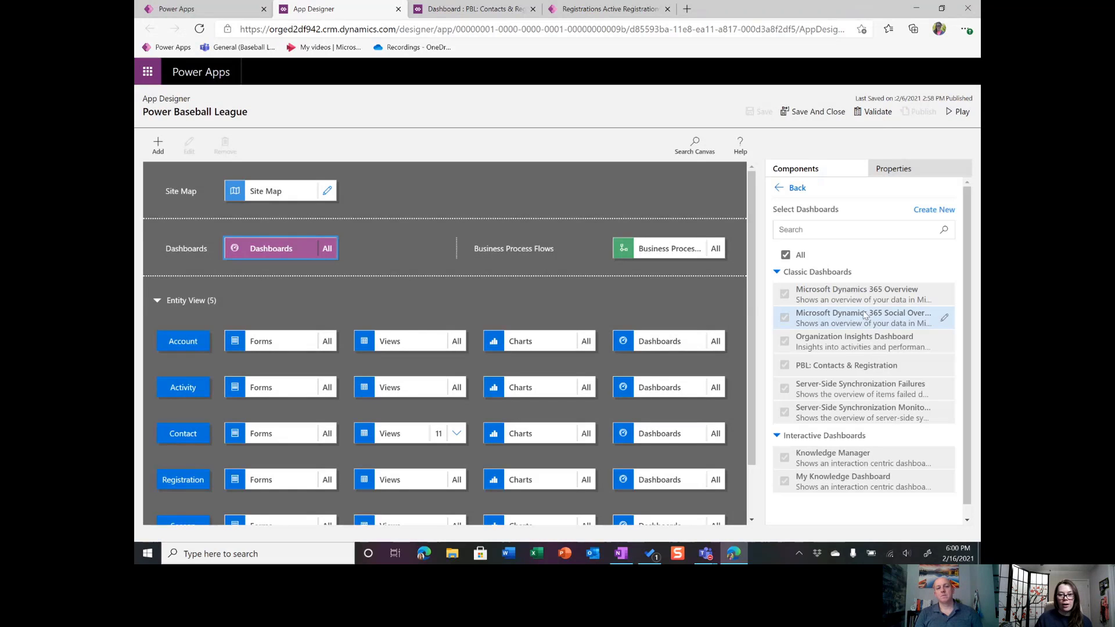
{"action": "scroll", "coordinate": [793, 357], "scroll_direction": "down", "scroll_amount": 1}
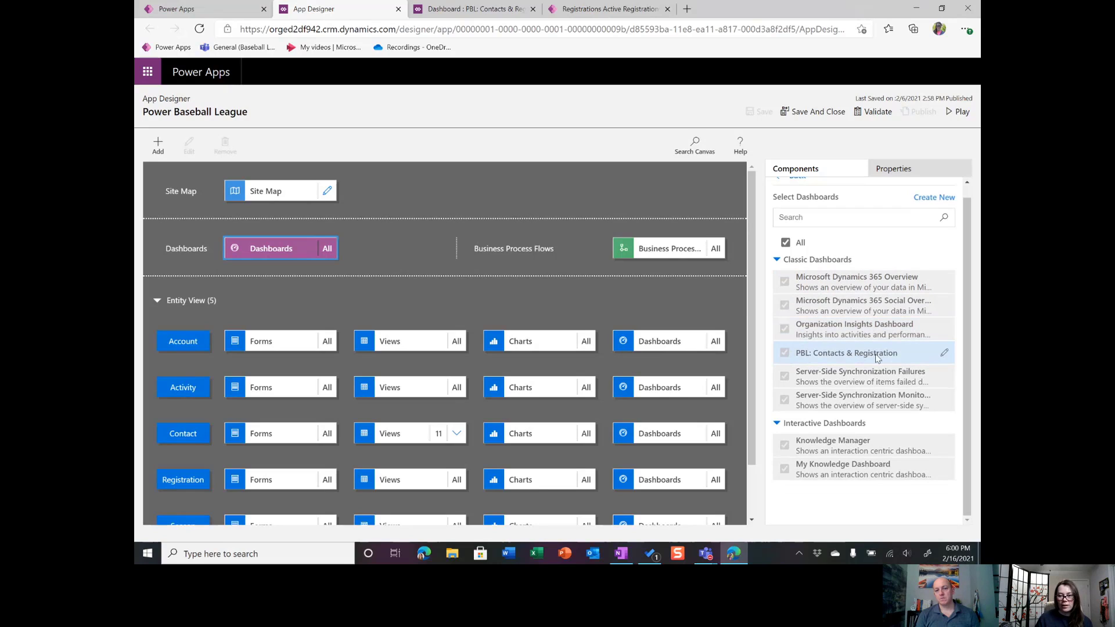
{"action": "left_click", "coordinate": [786, 243]}
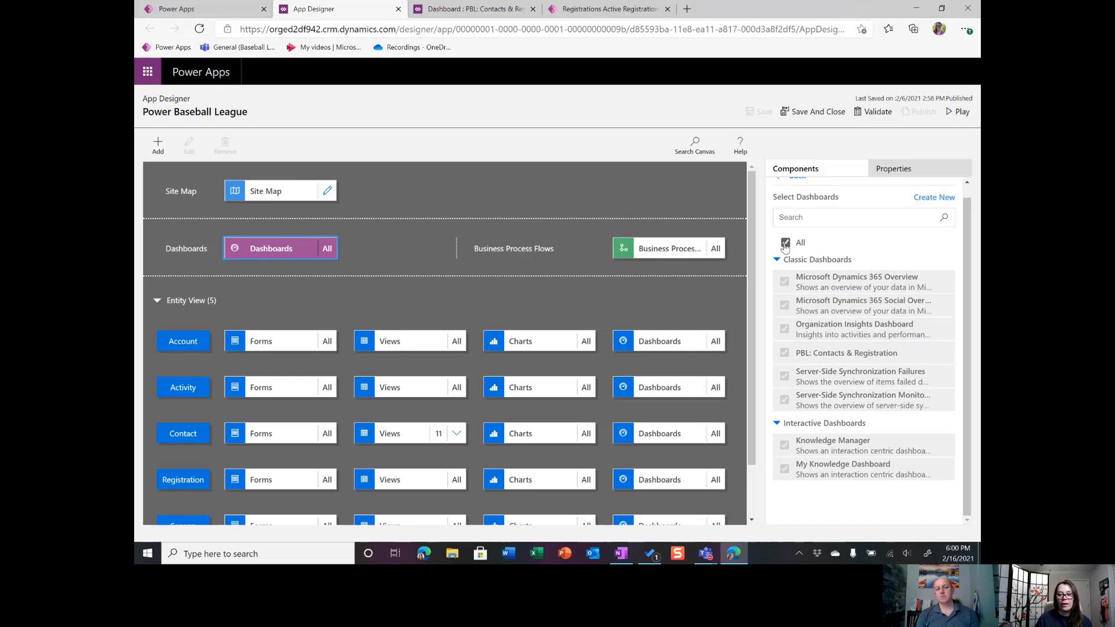
{"action": "left_click", "coordinate": [786, 244]}
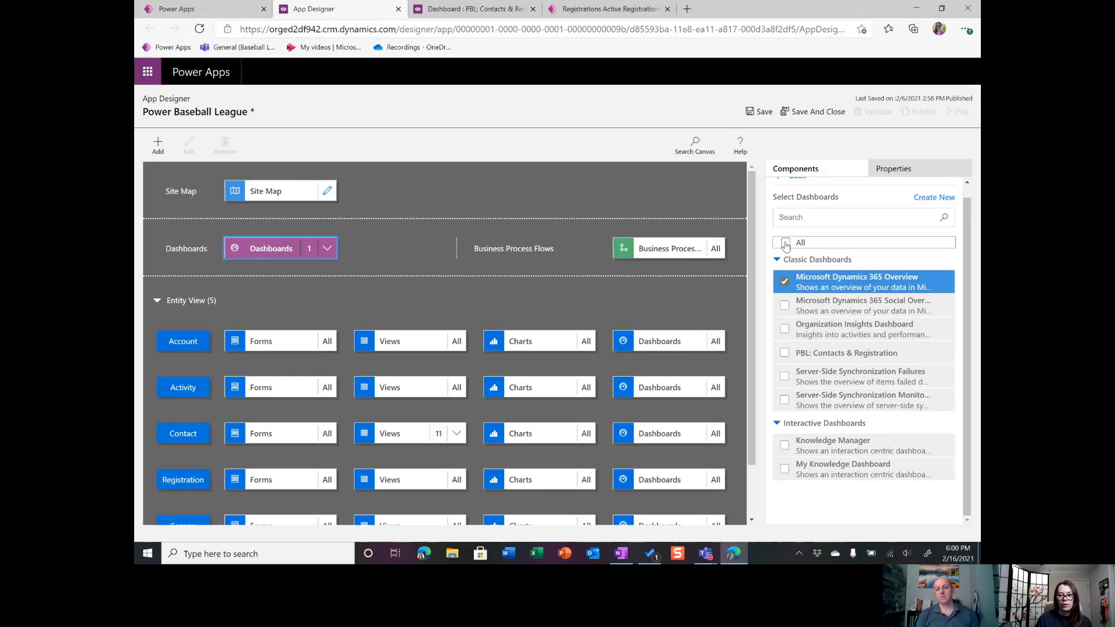
{"action": "left_click", "coordinate": [785, 281]}
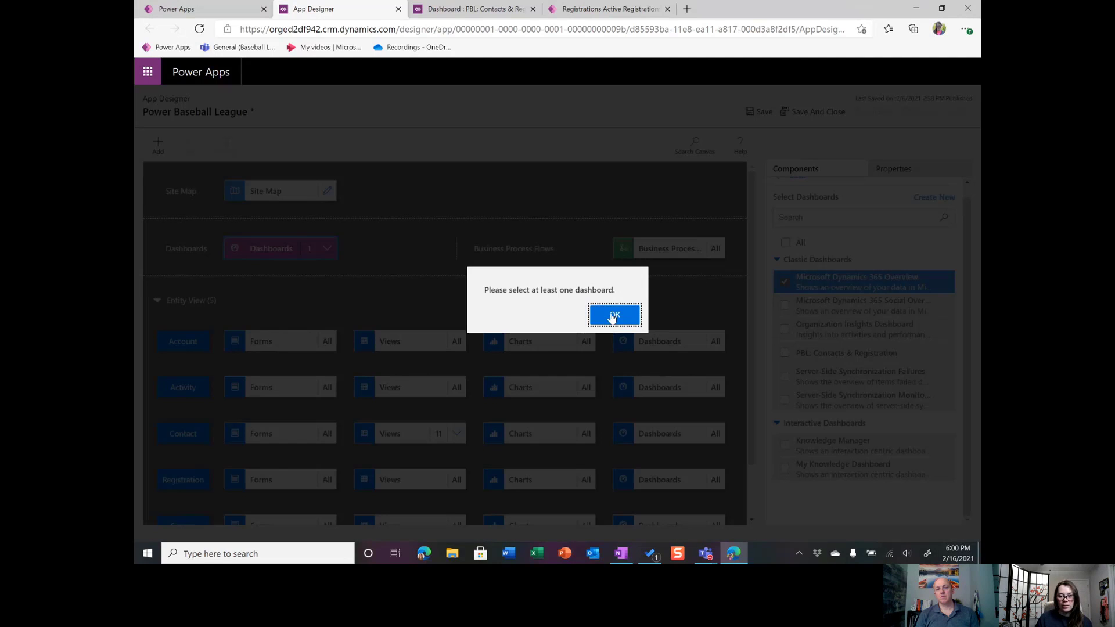
{"action": "left_click", "coordinate": [615, 314]}
{"action": "left_click", "coordinate": [785, 353]}
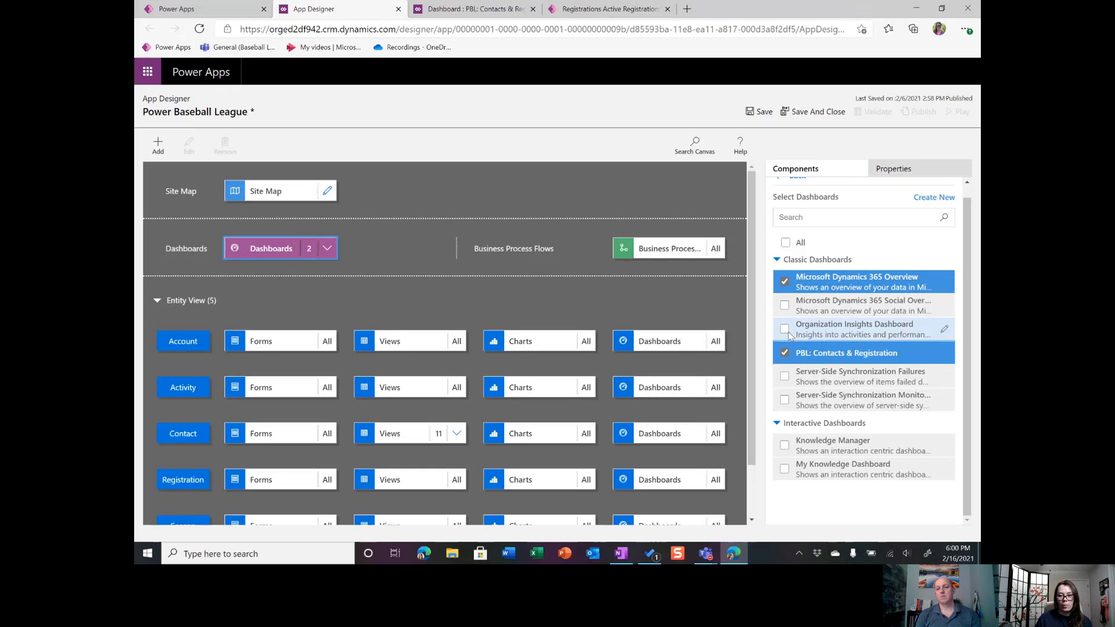
{"action": "left_click", "coordinate": [785, 282]}
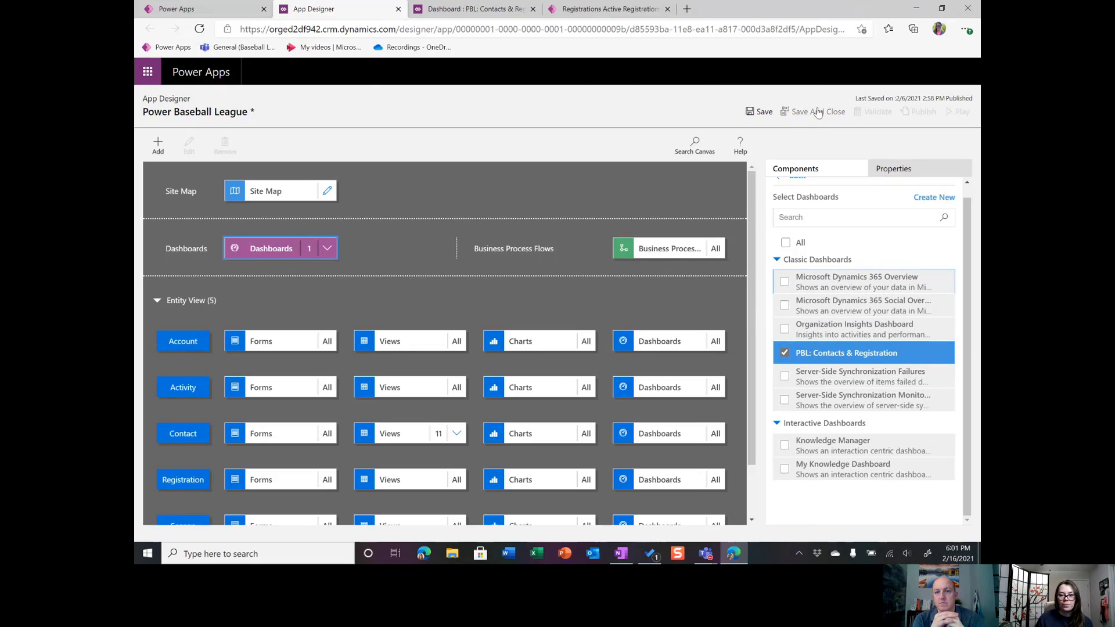
Save and close the Power Baseball League app, and publish all customizations from the solution.
{"action": "left_click", "coordinate": [762, 112]}
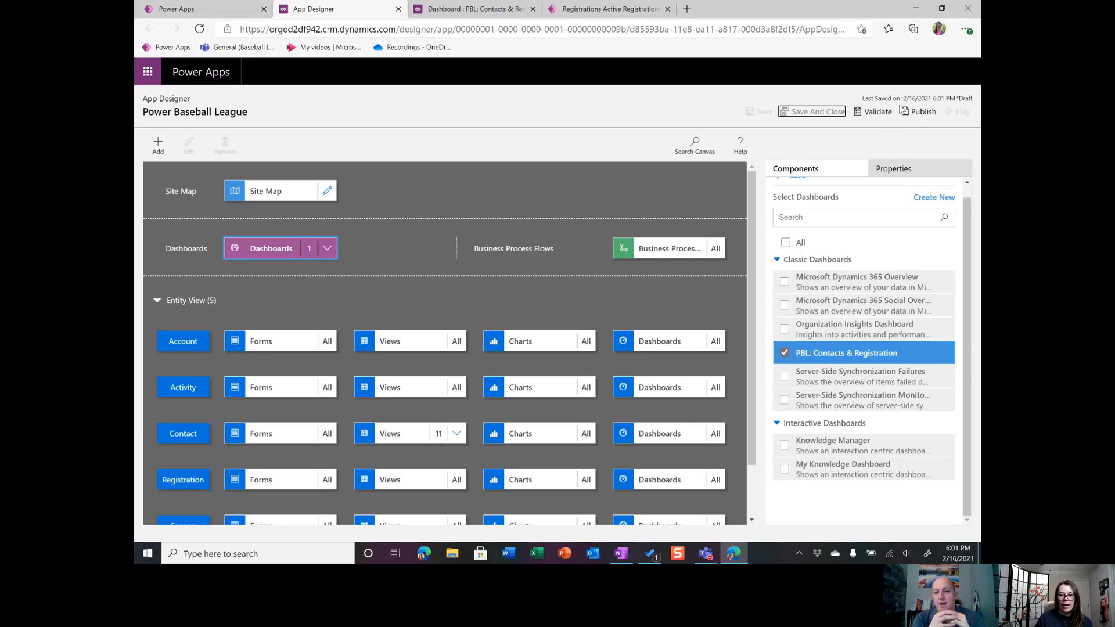
{"action": "left_click", "coordinate": [840, 112]}
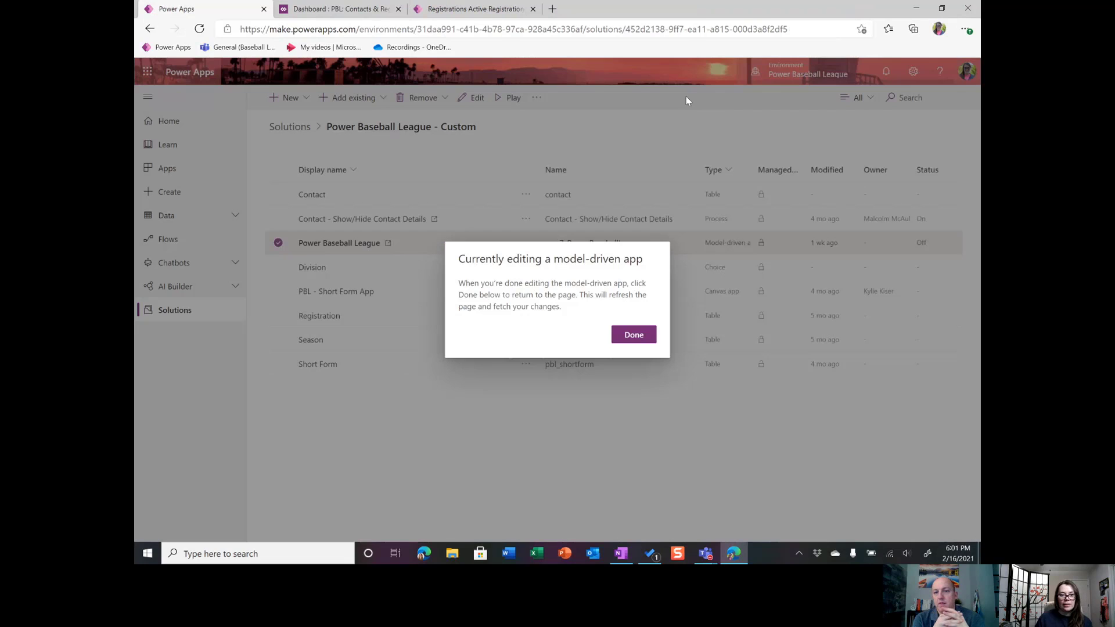
{"action": "left_click", "coordinate": [633, 336]}
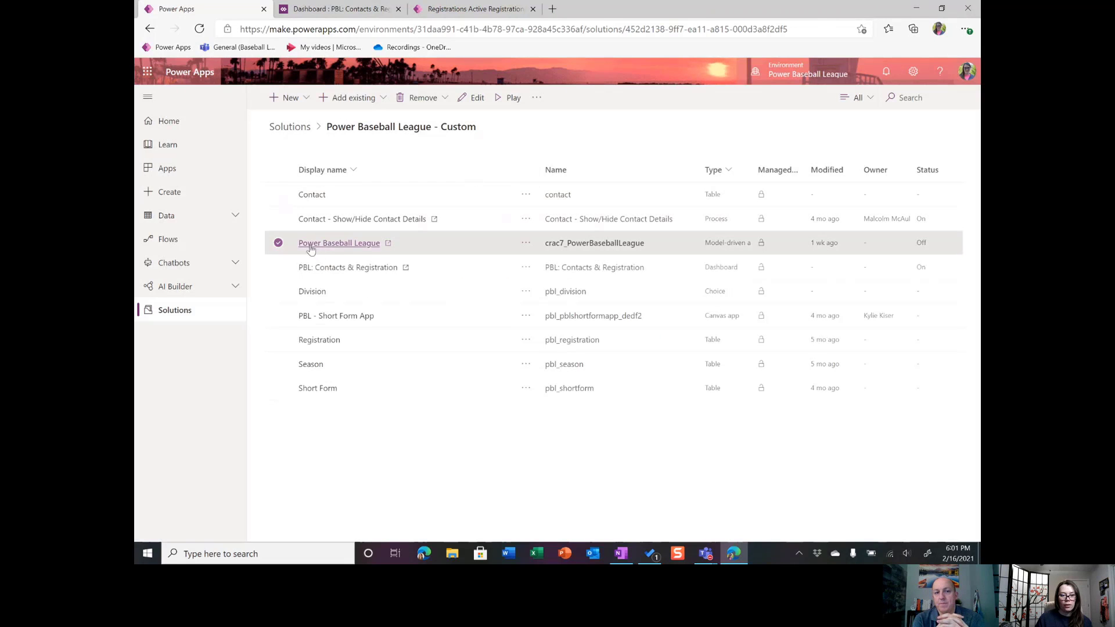
{"action": "left_click", "coordinate": [277, 244]}
{"action": "left_click", "coordinate": [552, 99]}
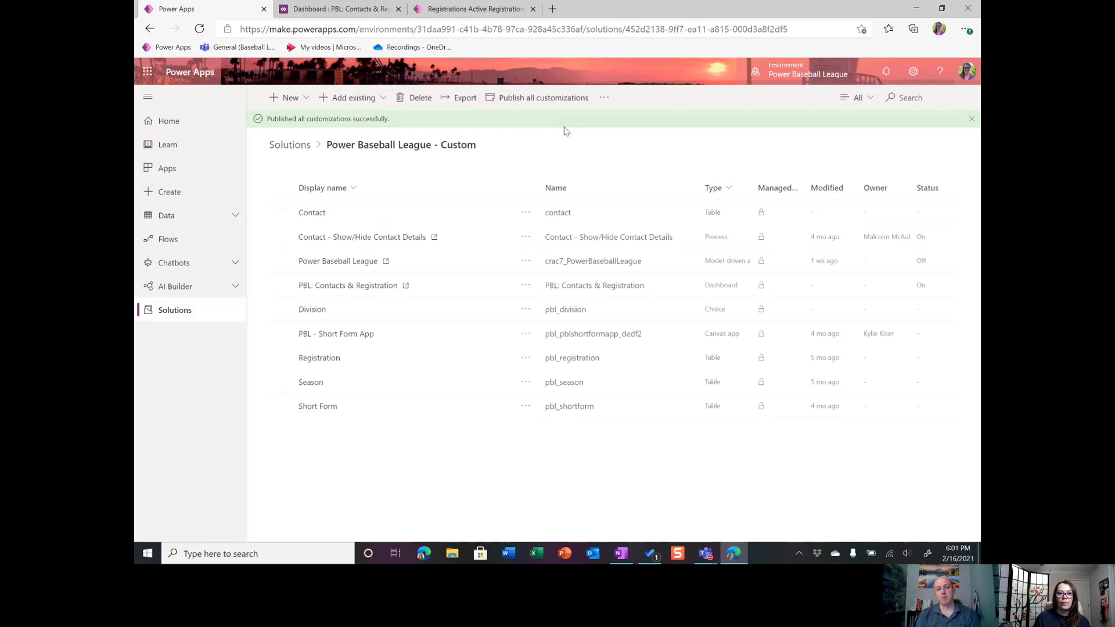
Switch to the running Power Baseball League app, reload it and go to its home page.
{"action": "left_click", "coordinate": [474, 10]}
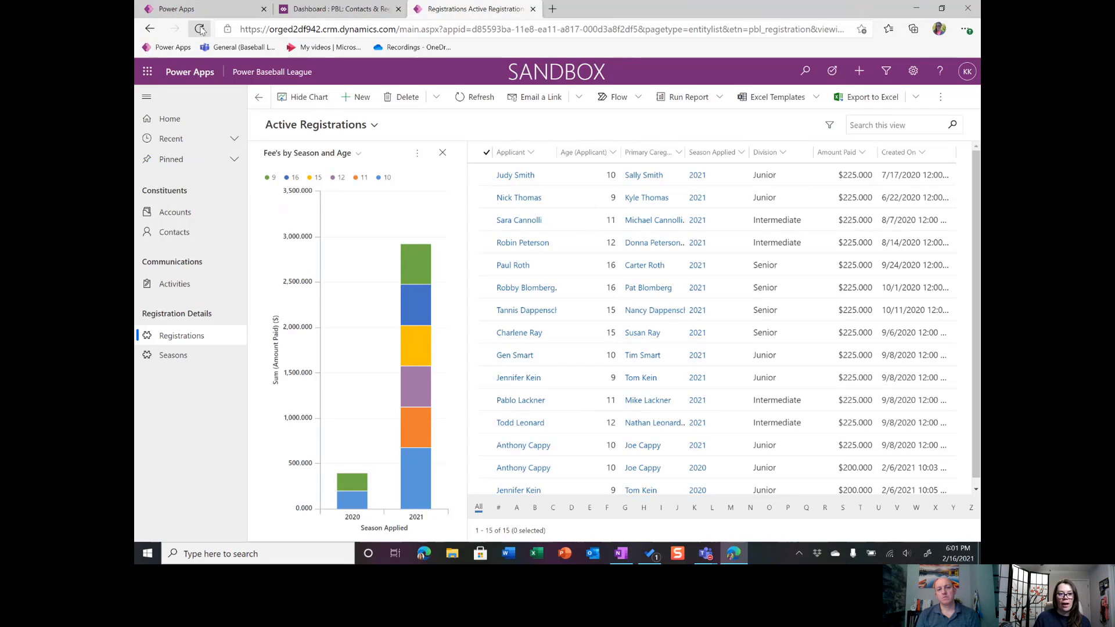
{"action": "left_click", "coordinate": [199, 28]}
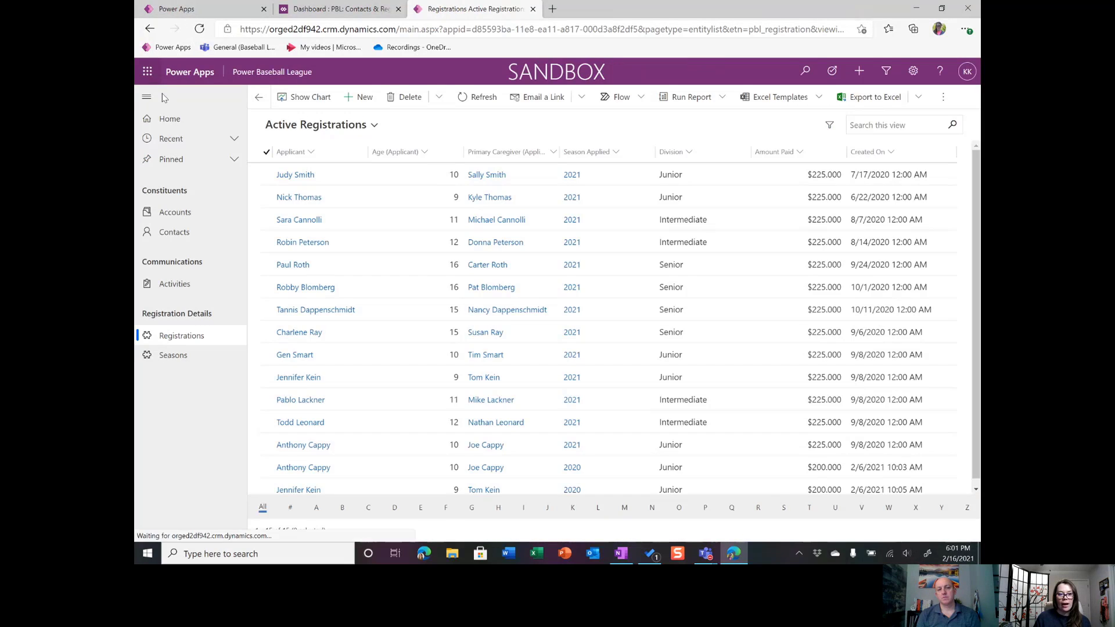
{"action": "left_click", "coordinate": [189, 119]}
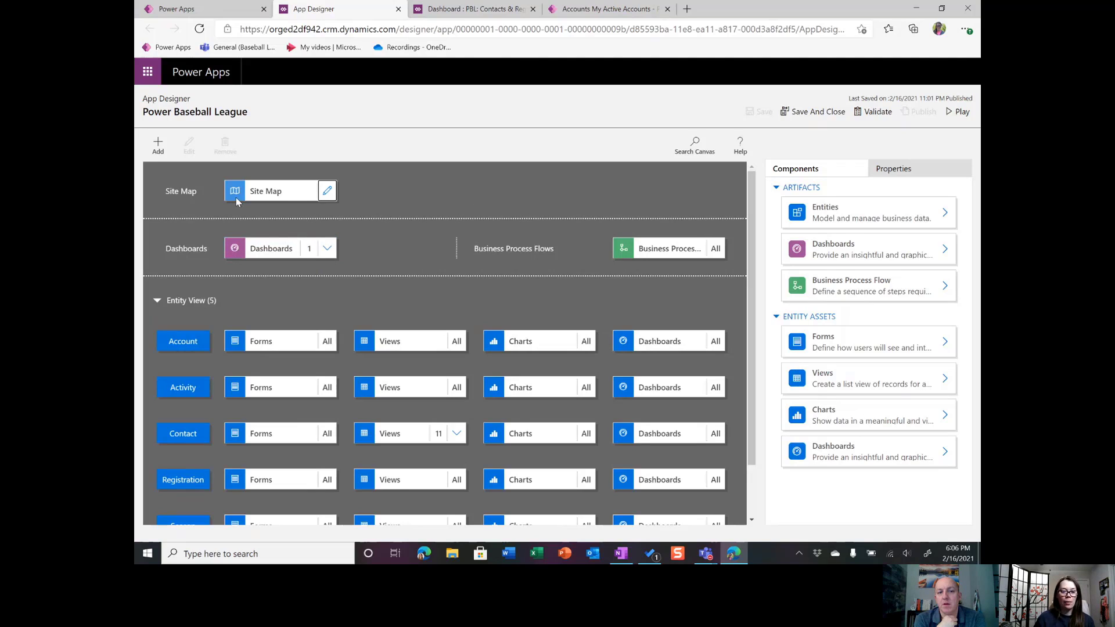
In the app's site map, set the type of the Dashboards subarea under Constituents to Dashboard.
{"action": "left_click", "coordinate": [328, 191]}
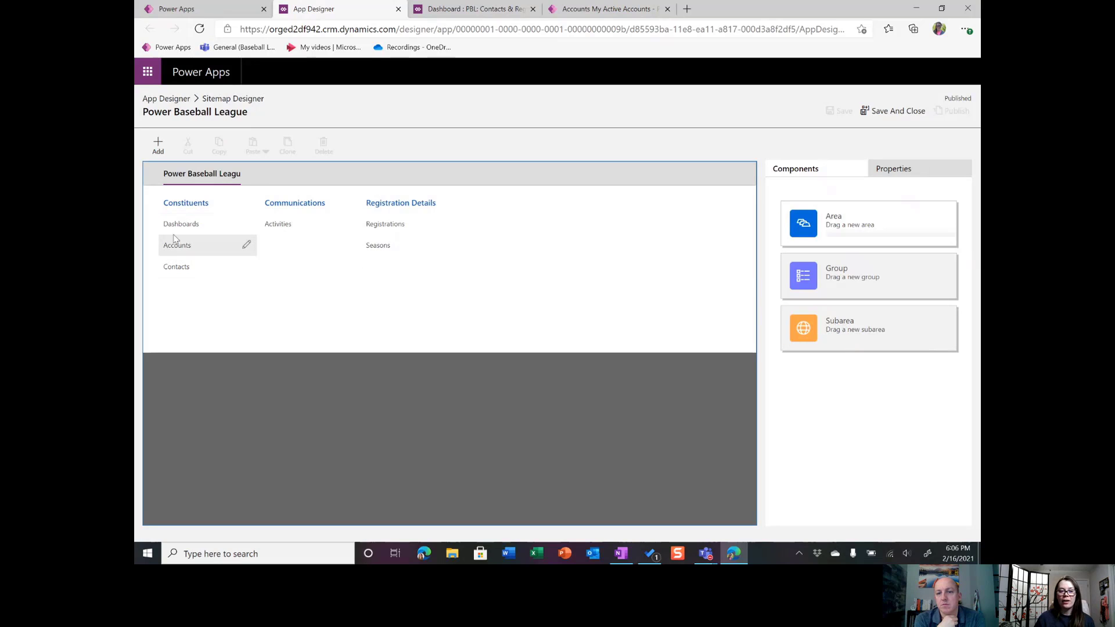
{"action": "left_click", "coordinate": [189, 232]}
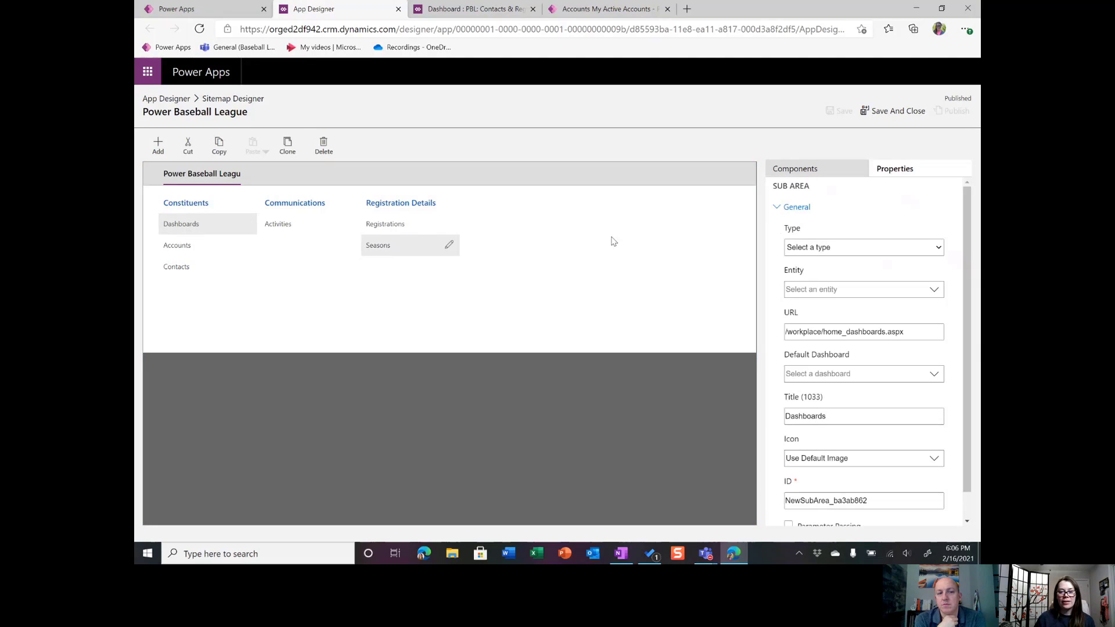
{"action": "left_click", "coordinate": [852, 251]}
{"action": "left_click", "coordinate": [845, 290]}
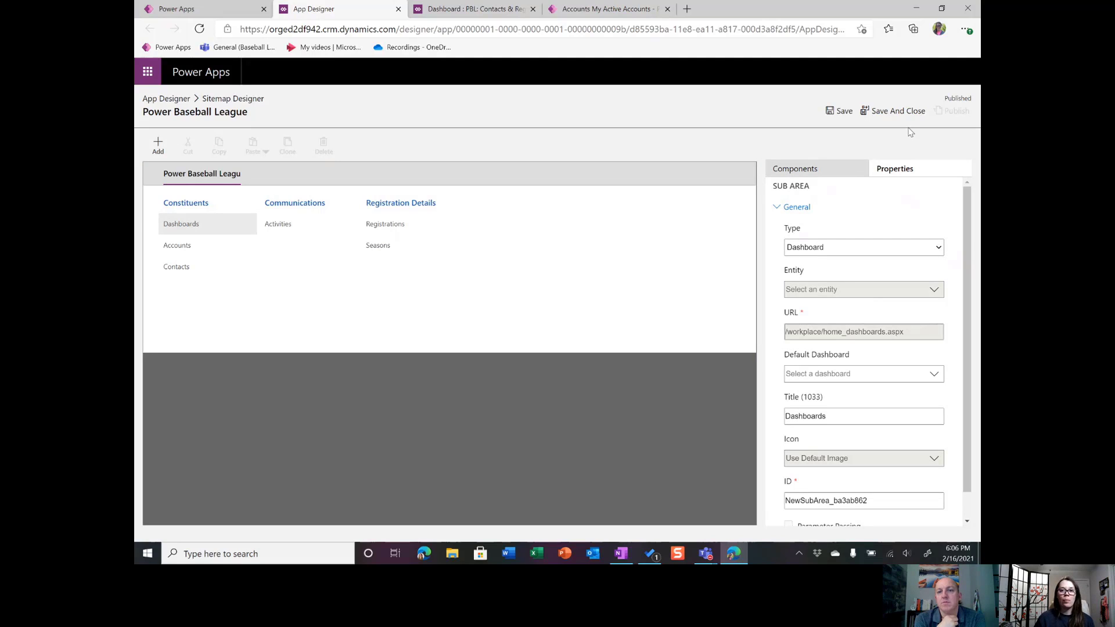
Reload the running Power Baseball League app and open its Dashboards page to review the PBL: Contacts & Registration dashboard.
{"action": "left_click", "coordinate": [605, 9]}
{"action": "left_click", "coordinate": [200, 29]}
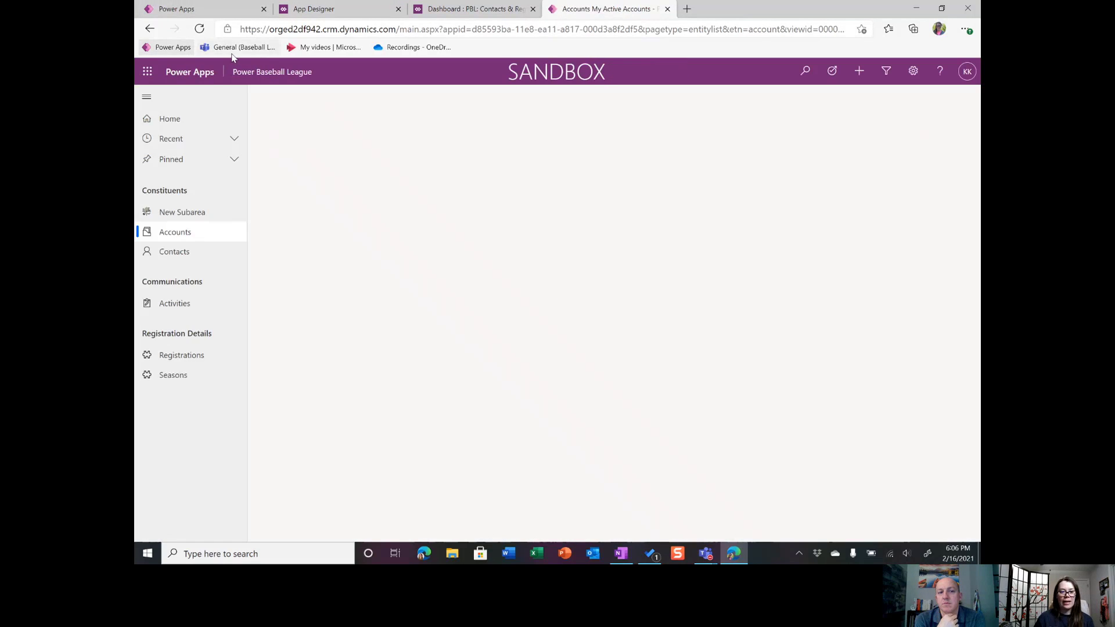
{"action": "left_click", "coordinate": [199, 29]}
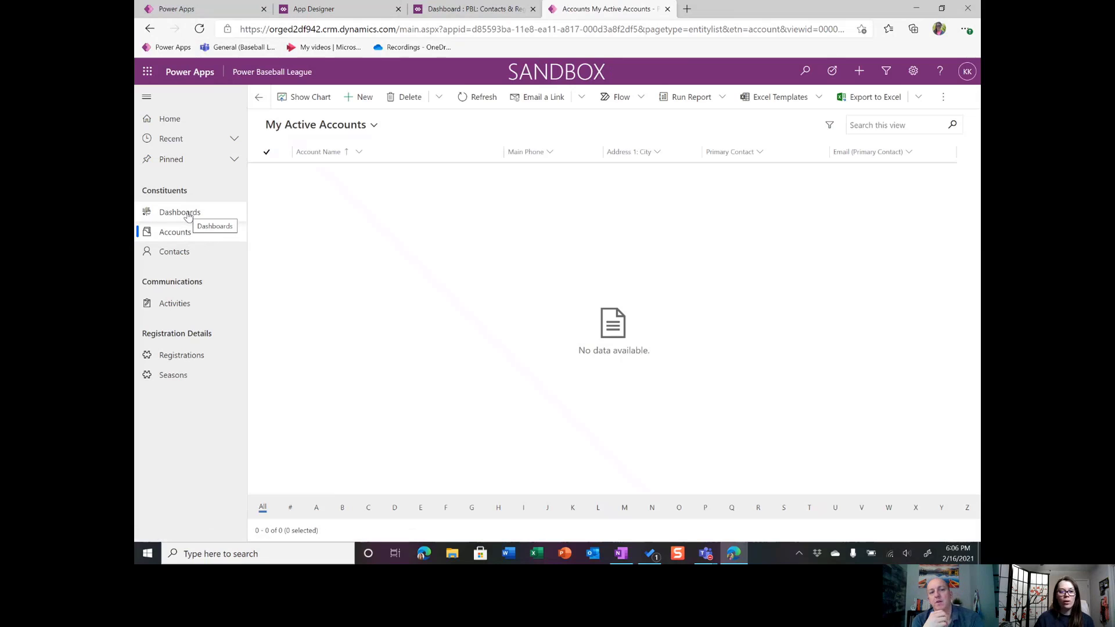
{"action": "left_click", "coordinate": [188, 215]}
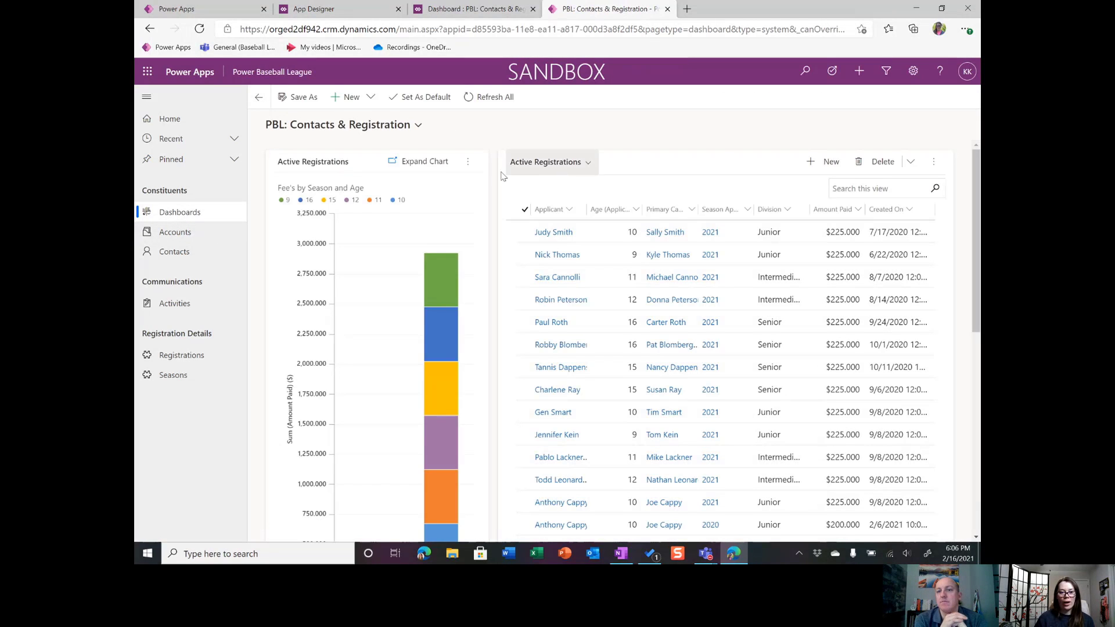
{"action": "scroll", "coordinate": [500, 177], "scroll_direction": "down", "scroll_amount": 3}
{"action": "scroll", "coordinate": [496, 229], "scroll_direction": "up", "scroll_amount": 3}
Drill down the 2021 age 9 segment of the Fee's by Season and Age chart by Amount Paid as a funnel chart.
{"action": "mouse_move", "coordinate": [438, 294]}
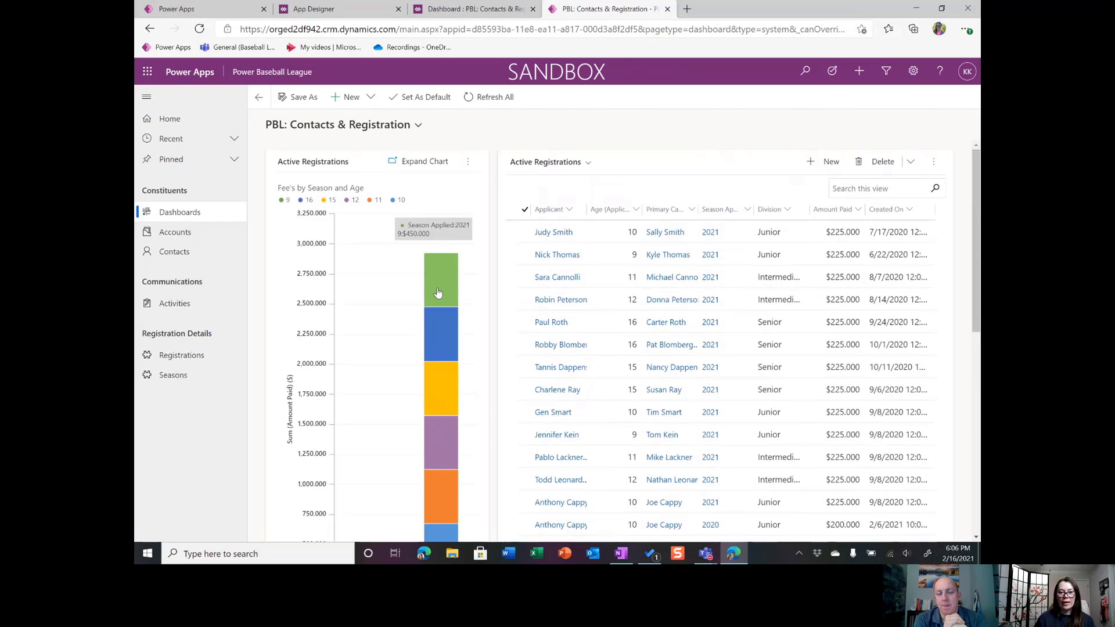
{"action": "left_click", "coordinate": [443, 286]}
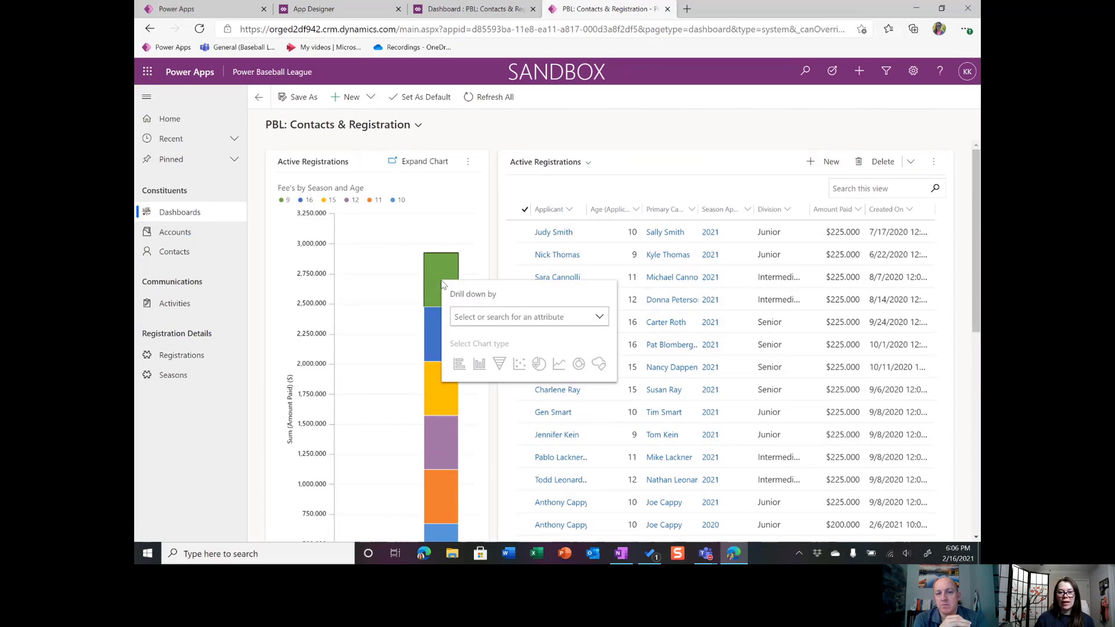
{"action": "left_click", "coordinate": [600, 324]}
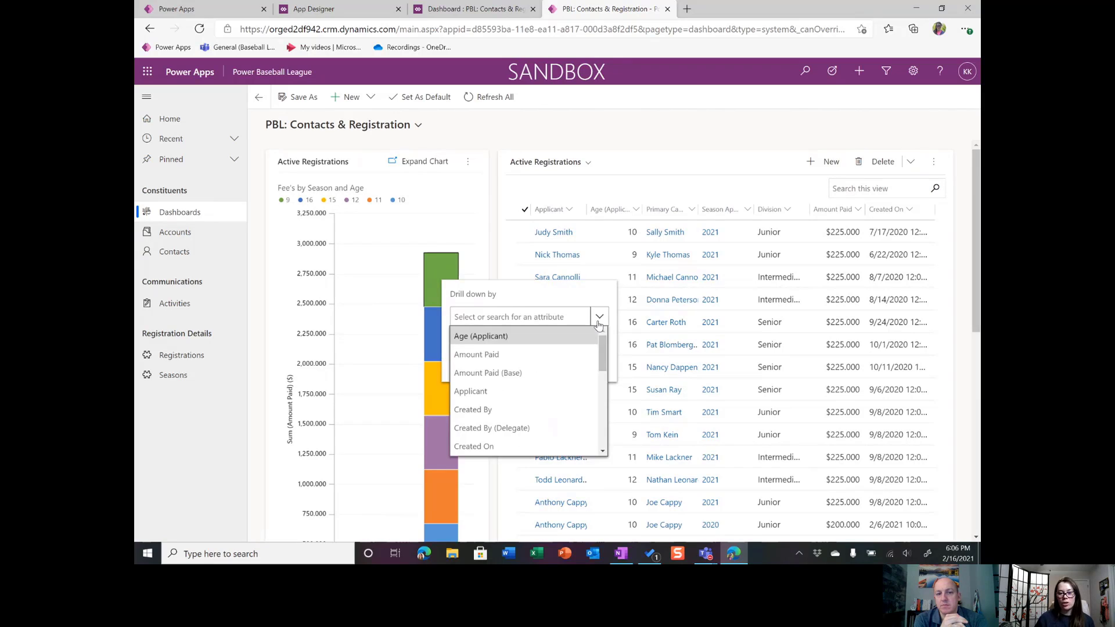
{"action": "left_click", "coordinate": [521, 356]}
{"action": "left_click", "coordinate": [498, 366]}
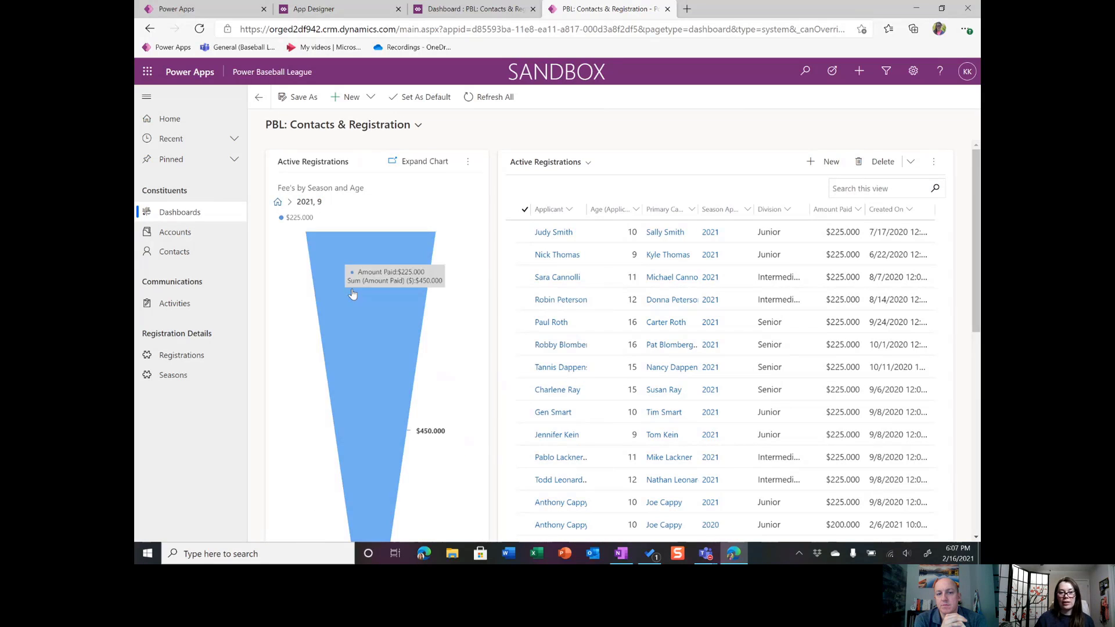
Examine the drilled-down funnel chart, the Active Registrations list, and the Active Youth Contacts list and chart.
{"action": "scroll", "coordinate": [354, 291], "scroll_direction": "down", "scroll_amount": 3}
{"action": "scroll", "coordinate": [358, 276], "scroll_direction": "up", "scroll_amount": 2}
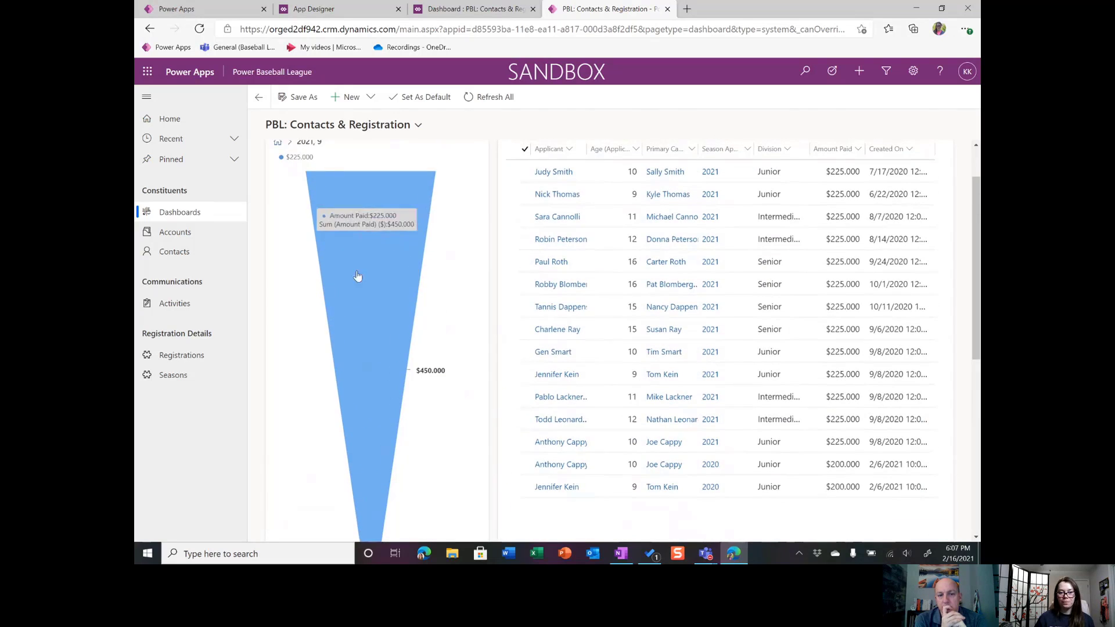
{"action": "scroll", "coordinate": [406, 212], "scroll_direction": "up", "scroll_amount": 1}
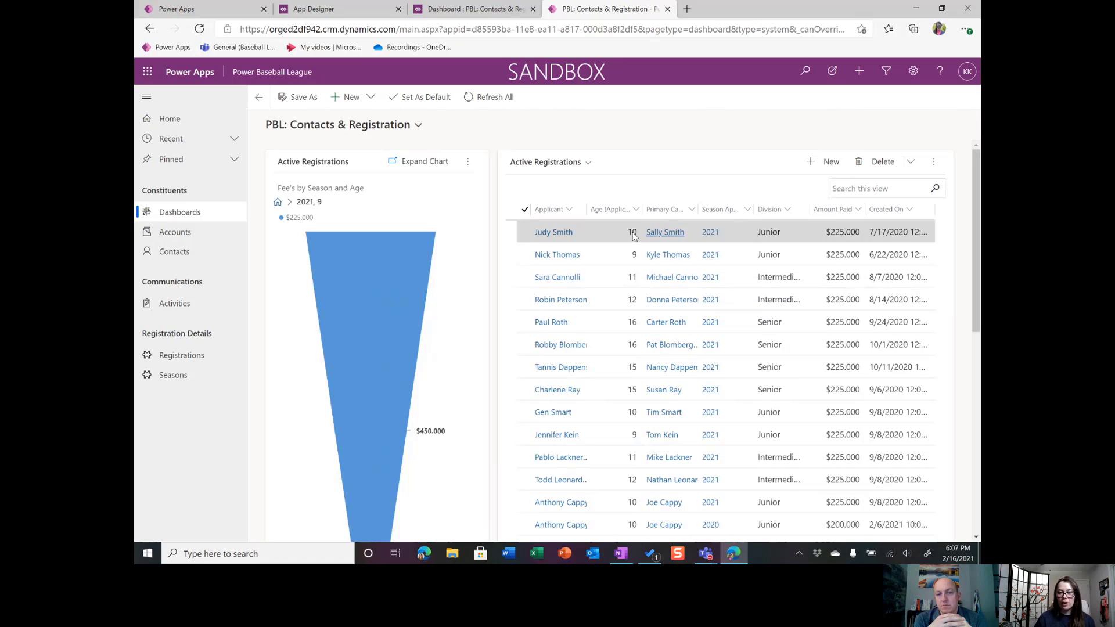
{"action": "mouse_move", "coordinate": [431, 272]}
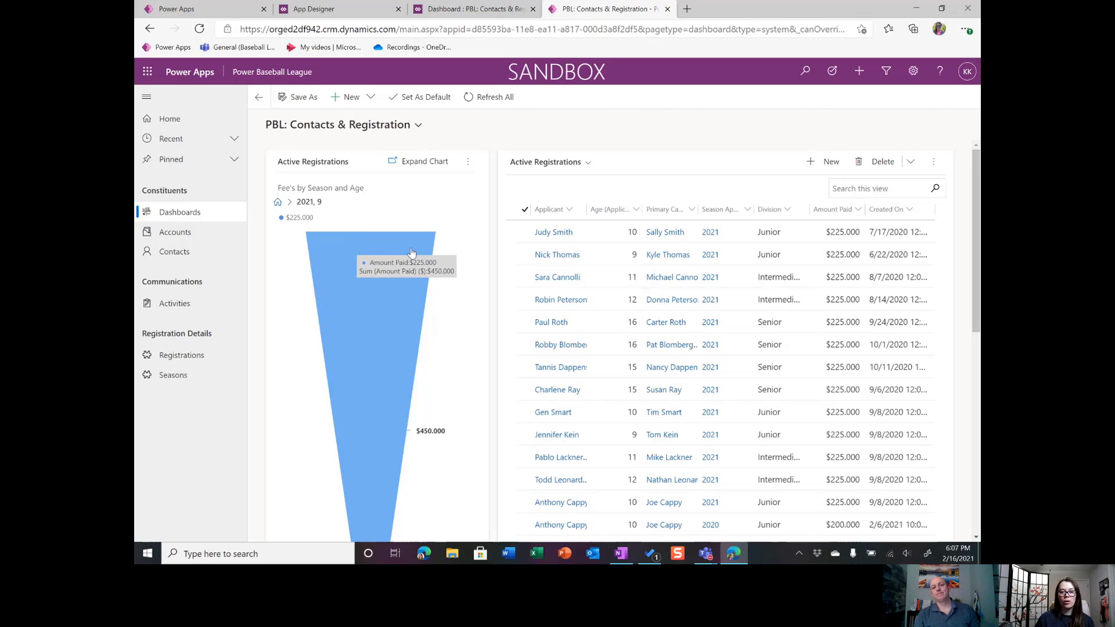
{"action": "scroll", "coordinate": [411, 253], "scroll_direction": "down", "scroll_amount": 3}
{"action": "scroll", "coordinate": [412, 256], "scroll_direction": "down", "scroll_amount": 3}
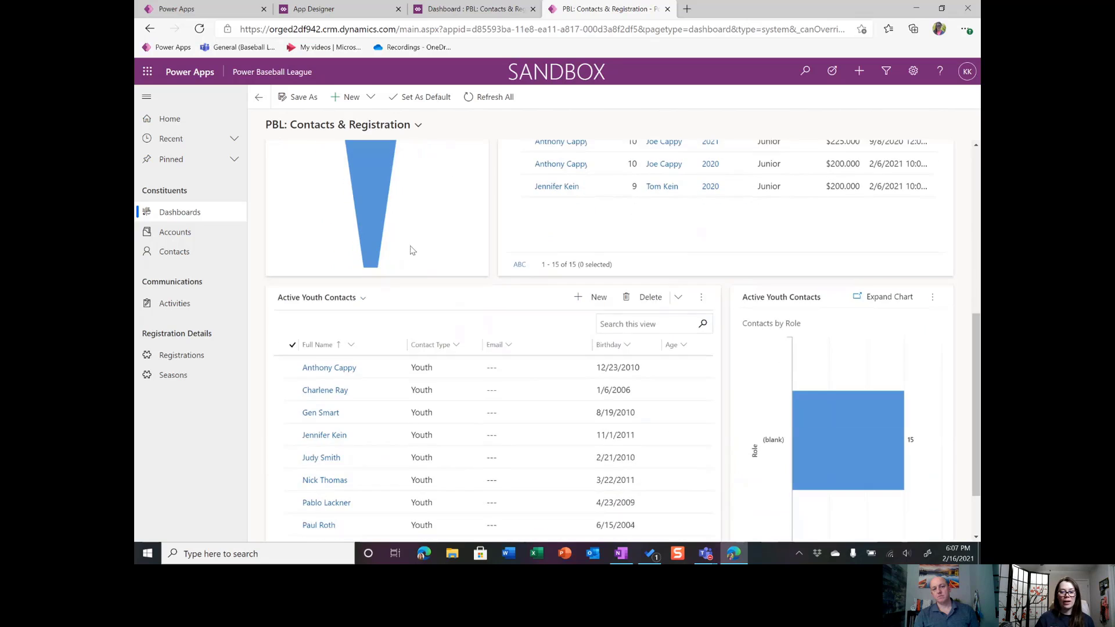
{"action": "scroll", "coordinate": [415, 264], "scroll_direction": "up", "scroll_amount": 5}
{"action": "scroll", "coordinate": [416, 262], "scroll_direction": "up", "scroll_amount": 1}
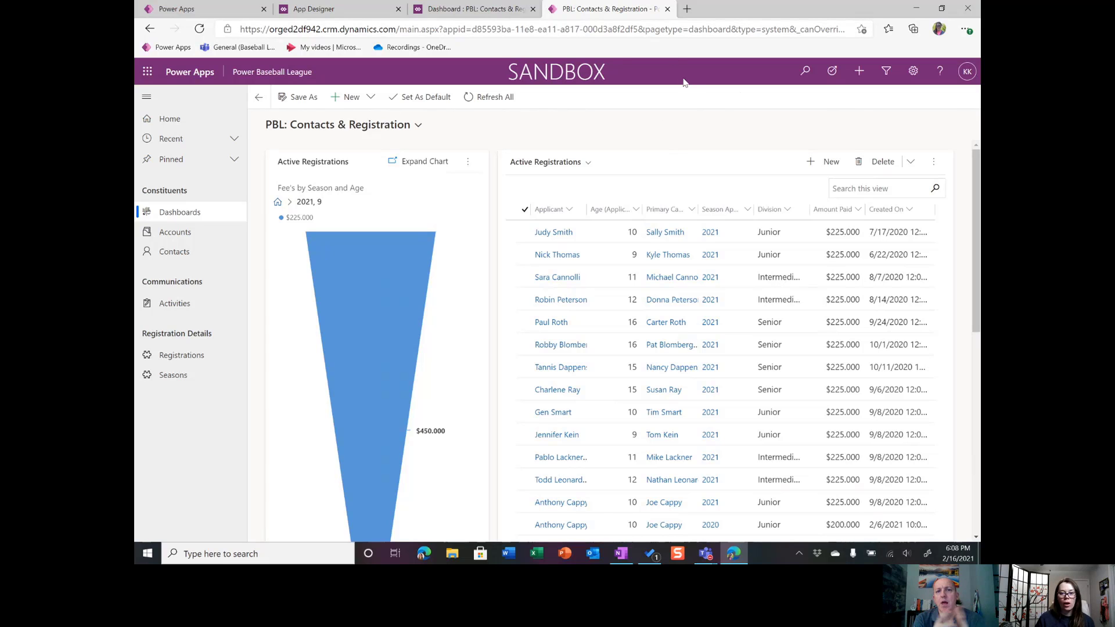
Restore the browser window, stretch it to full screen height and narrow it to test the dashboard's responsive layout.
{"action": "left_click", "coordinate": [942, 10]}
{"action": "left_click_drag", "start_coordinate": [881, 116], "coordinate": [776, 31]}
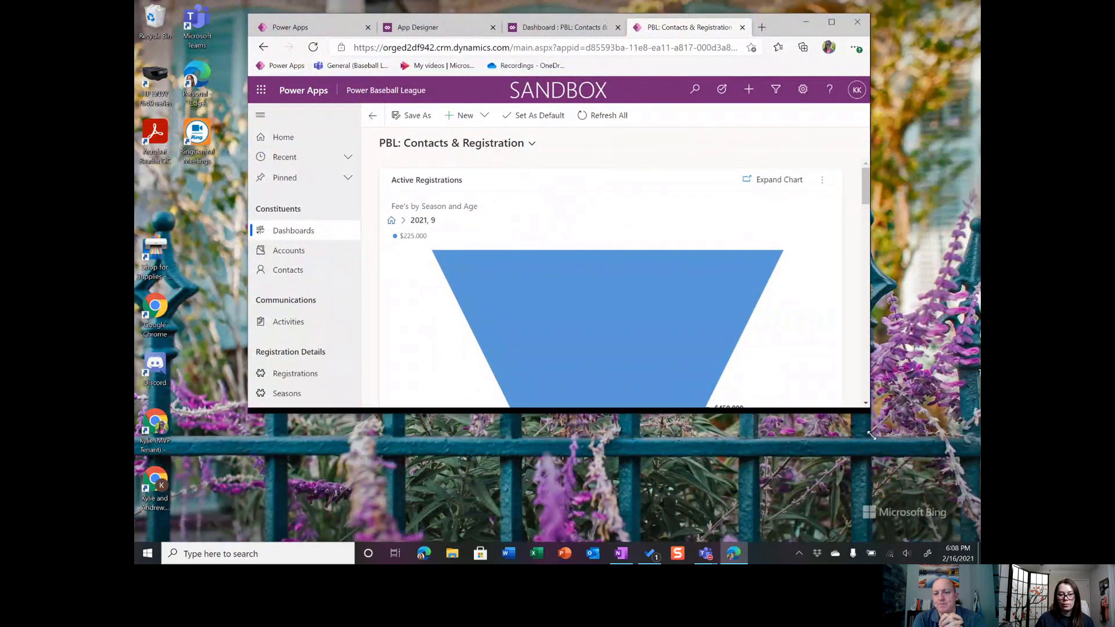
{"action": "left_click_drag", "start_coordinate": [867, 409], "coordinate": [880, 556]}
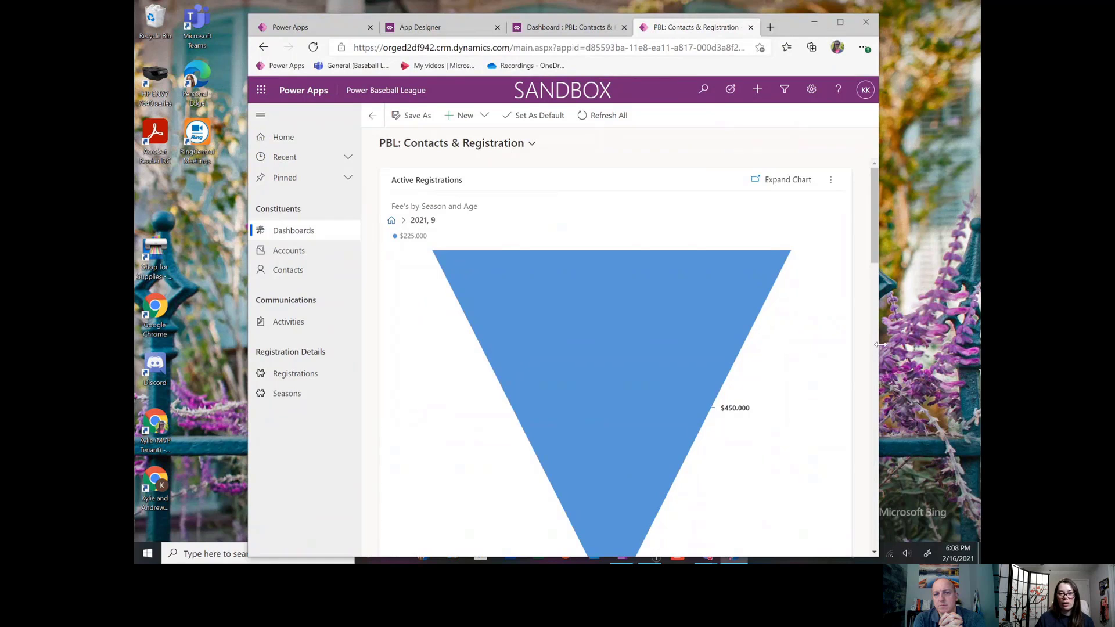
{"action": "left_click_drag", "start_coordinate": [879, 340], "coordinate": [588, 307]}
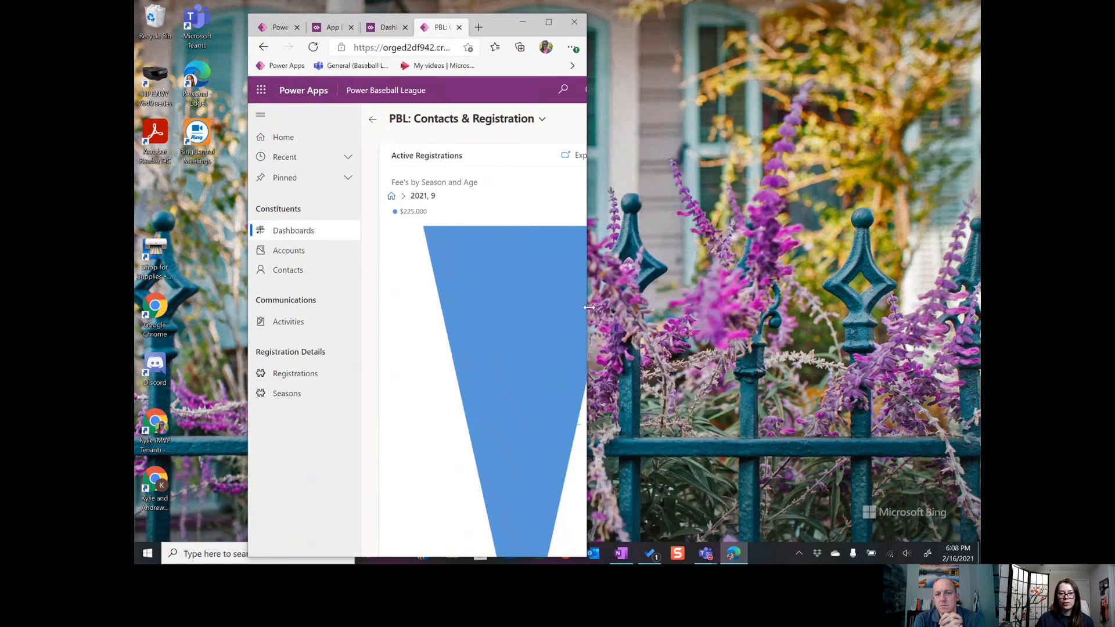
Browse the narrow dashboard layout, open the first Active Registrations record and return to the dashboard.
{"action": "scroll", "coordinate": [523, 285], "scroll_direction": "down", "scroll_amount": 4}
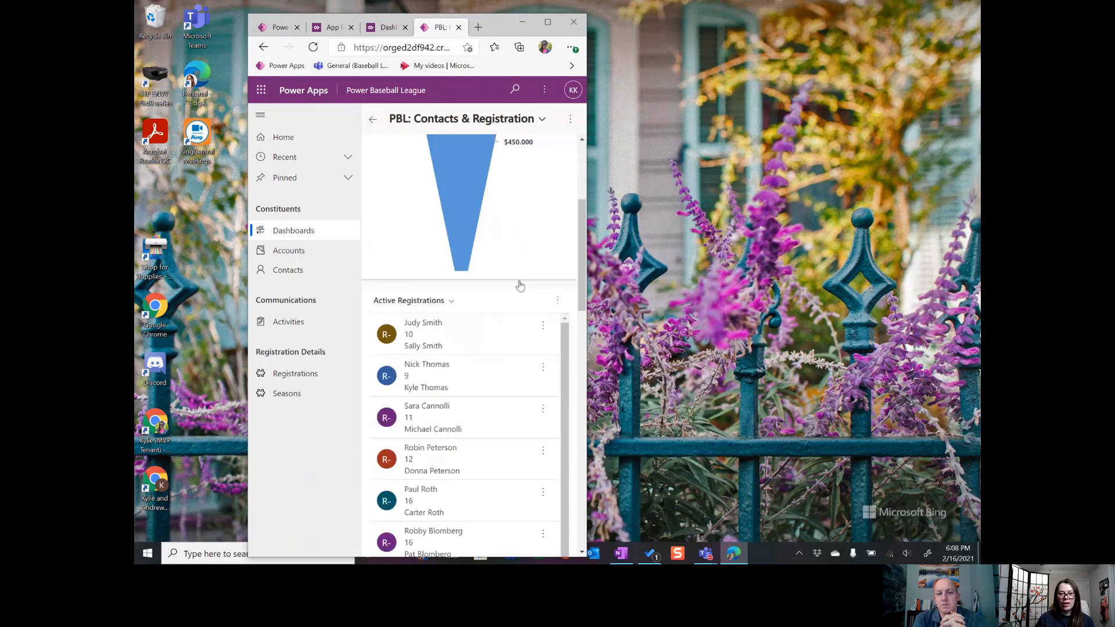
{"action": "scroll", "coordinate": [530, 280], "scroll_direction": "down", "scroll_amount": 1}
{"action": "scroll", "coordinate": [530, 299], "scroll_direction": "up", "scroll_amount": 1}
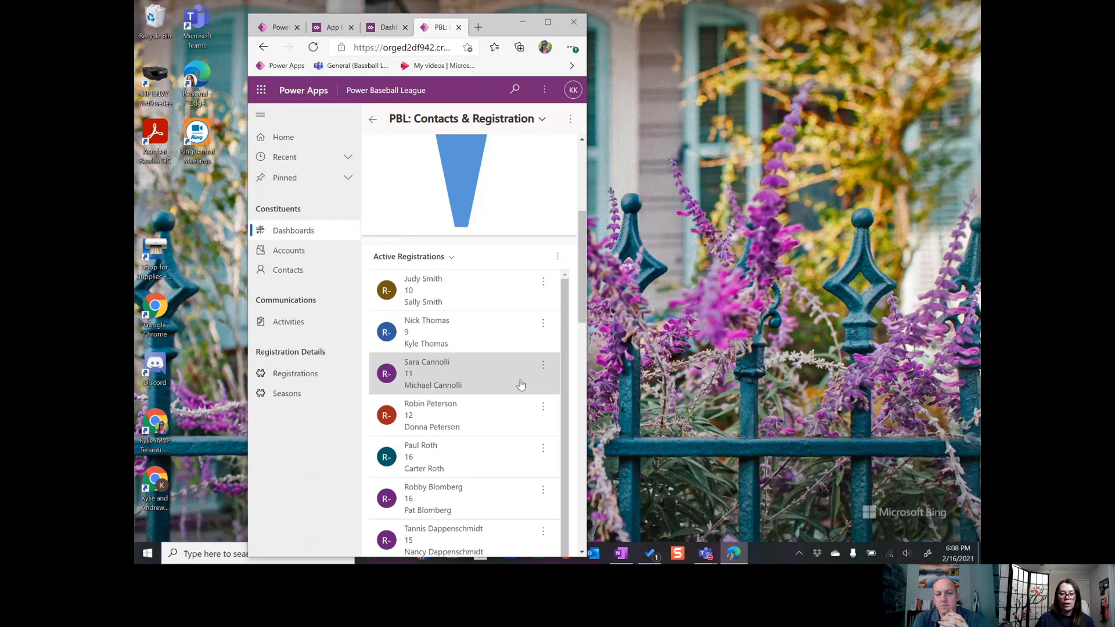
{"action": "scroll", "coordinate": [530, 374], "scroll_direction": "down", "scroll_amount": 1}
{"action": "scroll", "coordinate": [528, 373], "scroll_direction": "up", "scroll_amount": 1}
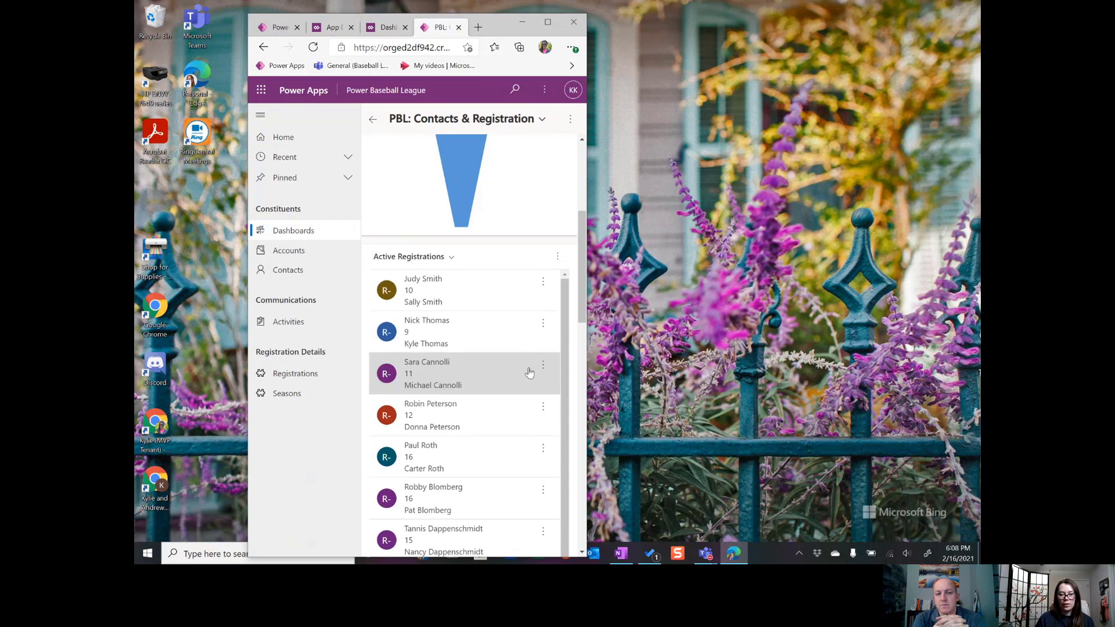
{"action": "left_click", "coordinate": [520, 309]}
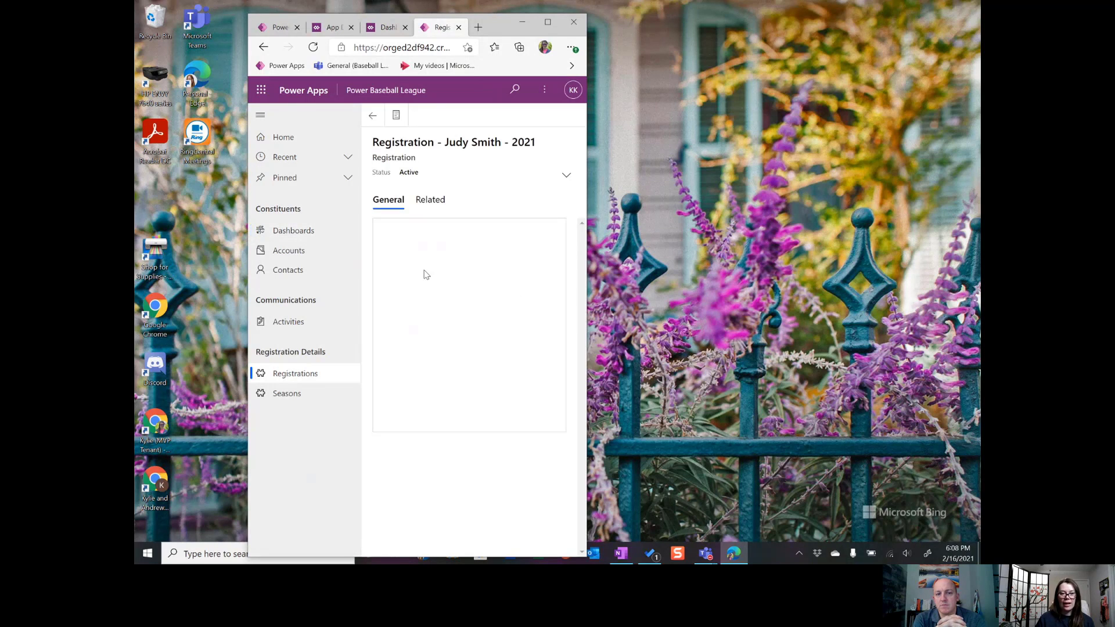
{"action": "left_click", "coordinate": [373, 115]}
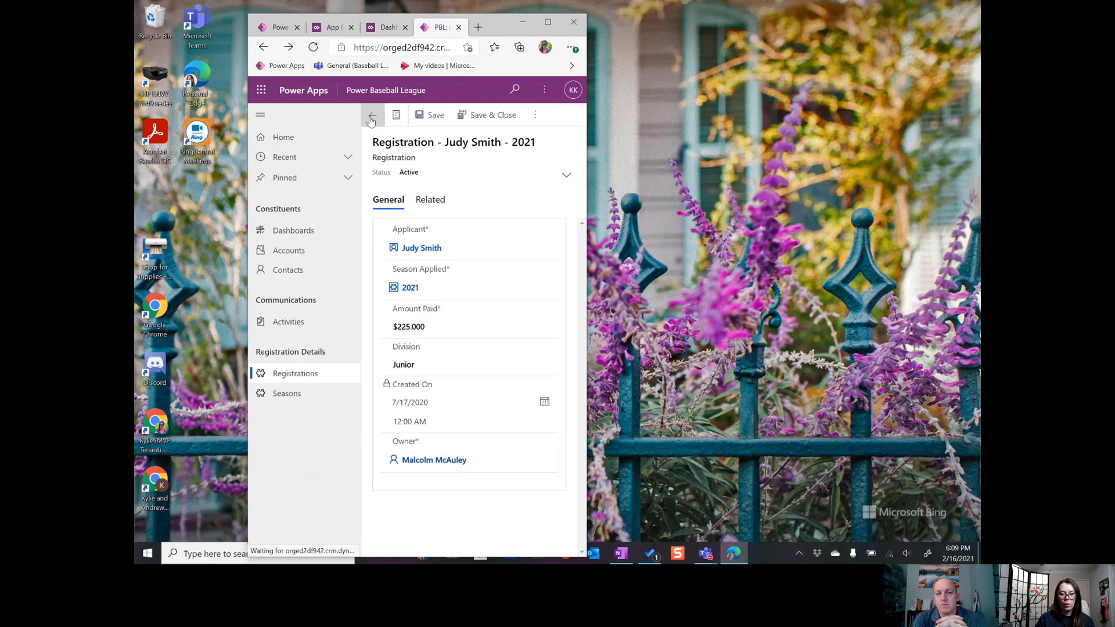
Review the remaining Active Registrations cards, the Active Youth Contacts list and the Contacts by Role chart in the narrow layout.
{"action": "scroll", "coordinate": [560, 255], "scroll_direction": "down", "scroll_amount": 5}
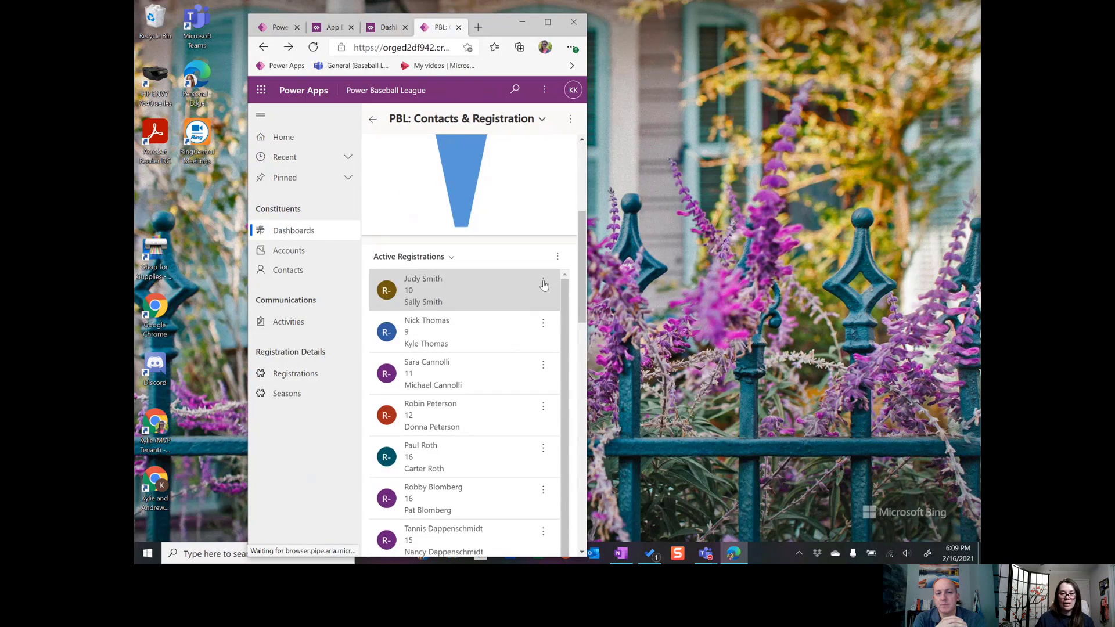
{"action": "scroll", "coordinate": [567, 257], "scroll_direction": "down", "scroll_amount": 10}
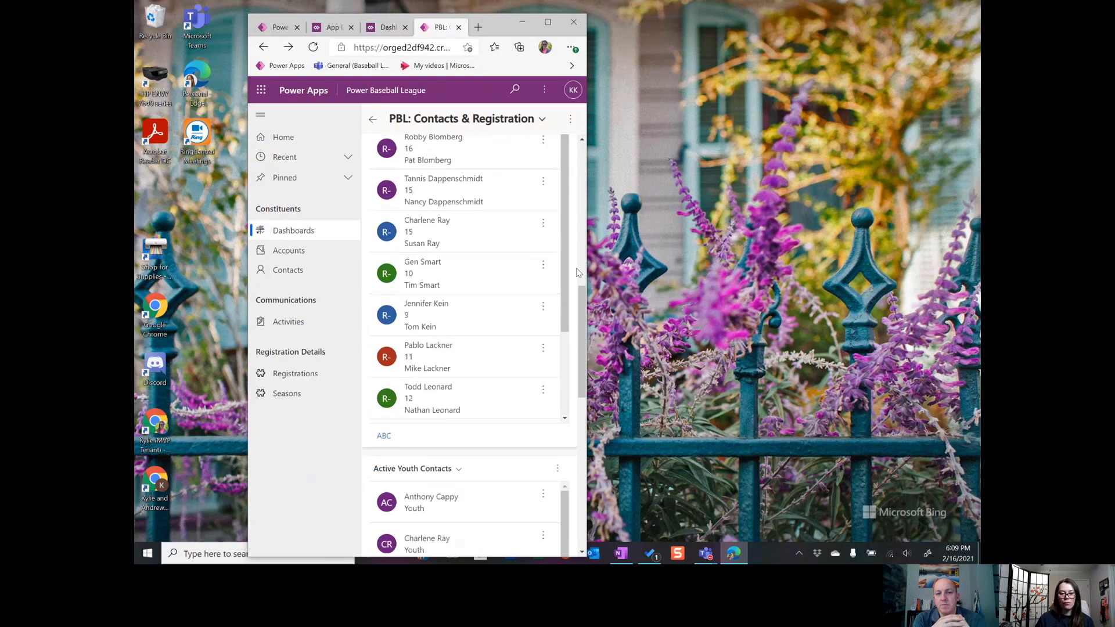
{"action": "scroll", "coordinate": [581, 337], "scroll_direction": "down", "scroll_amount": 4}
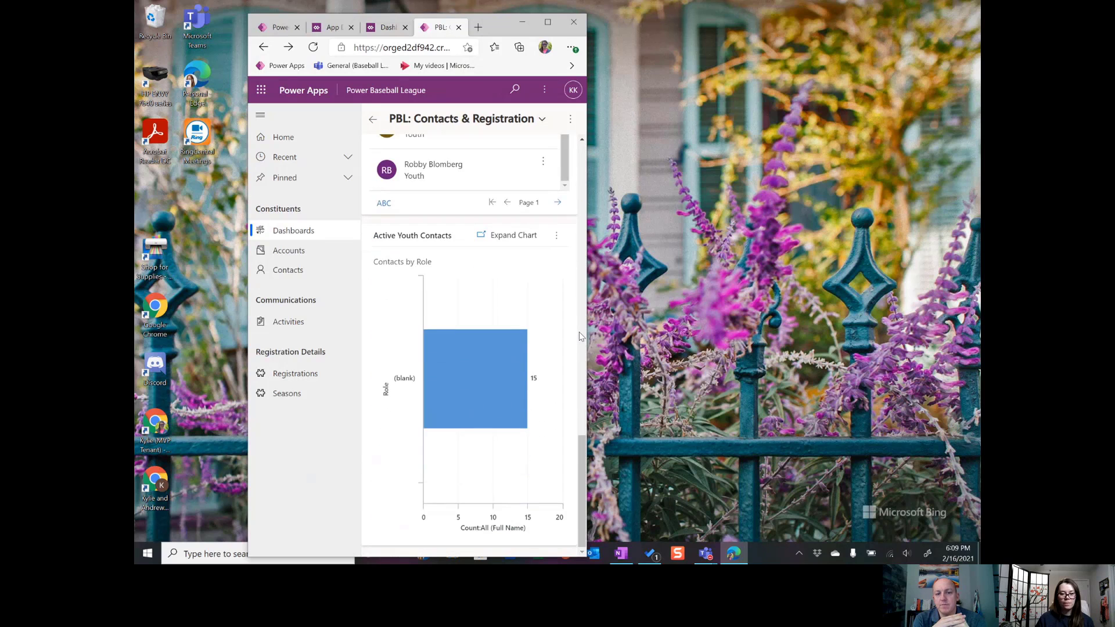
Maximize the browser window and collapse the site map navigation to give the dashboard its full width.
{"action": "left_click", "coordinate": [547, 24]}
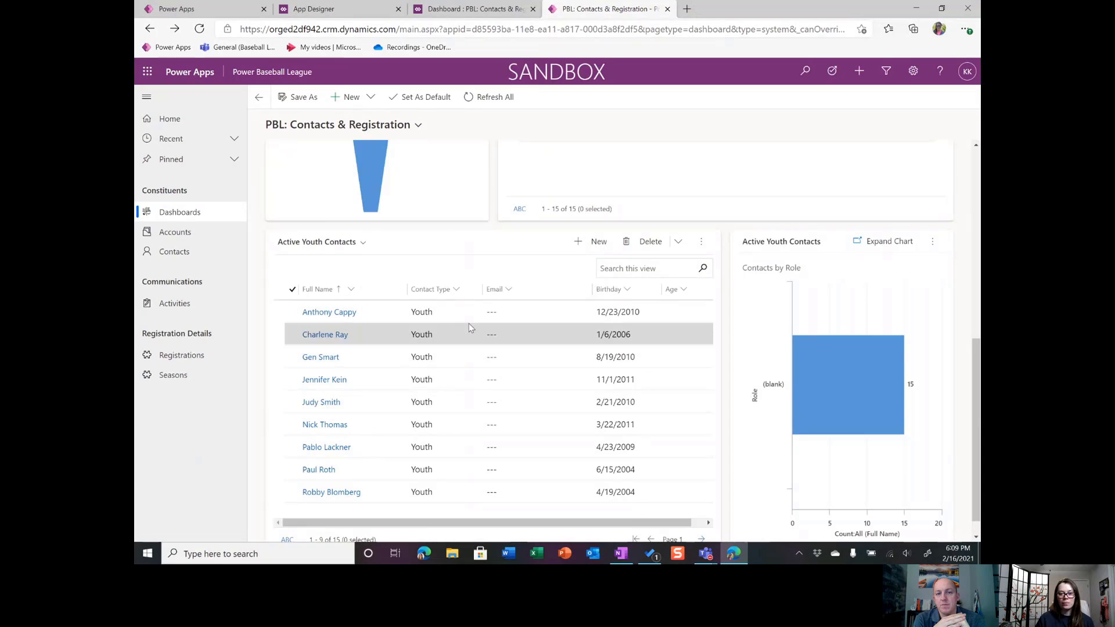
{"action": "left_click", "coordinate": [146, 98]}
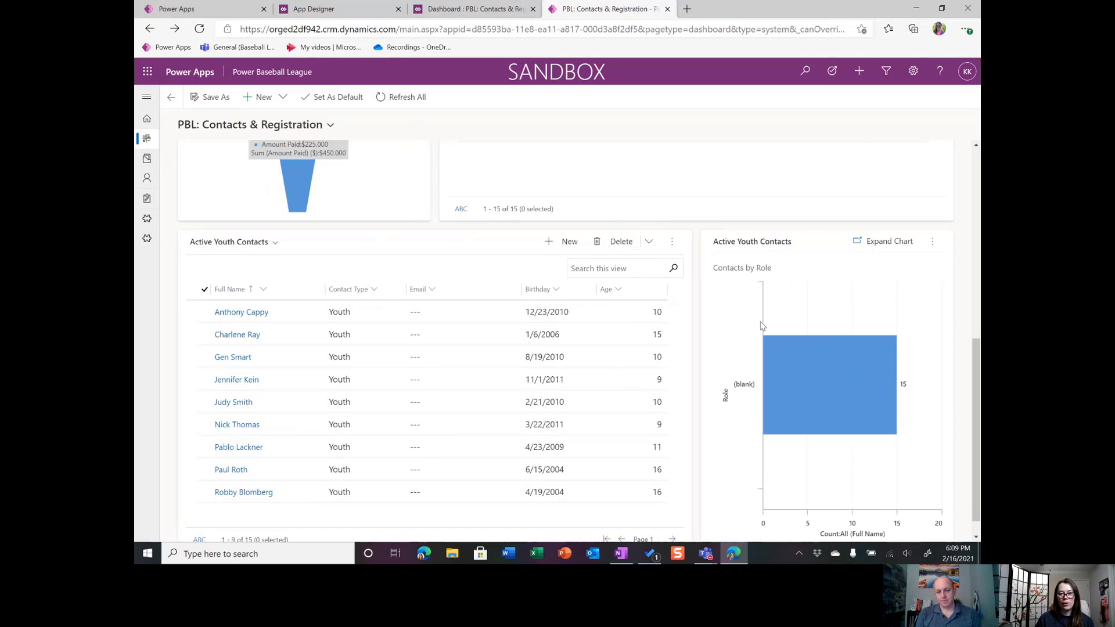
{"action": "scroll", "coordinate": [773, 290], "scroll_direction": "up", "scroll_amount": 5}
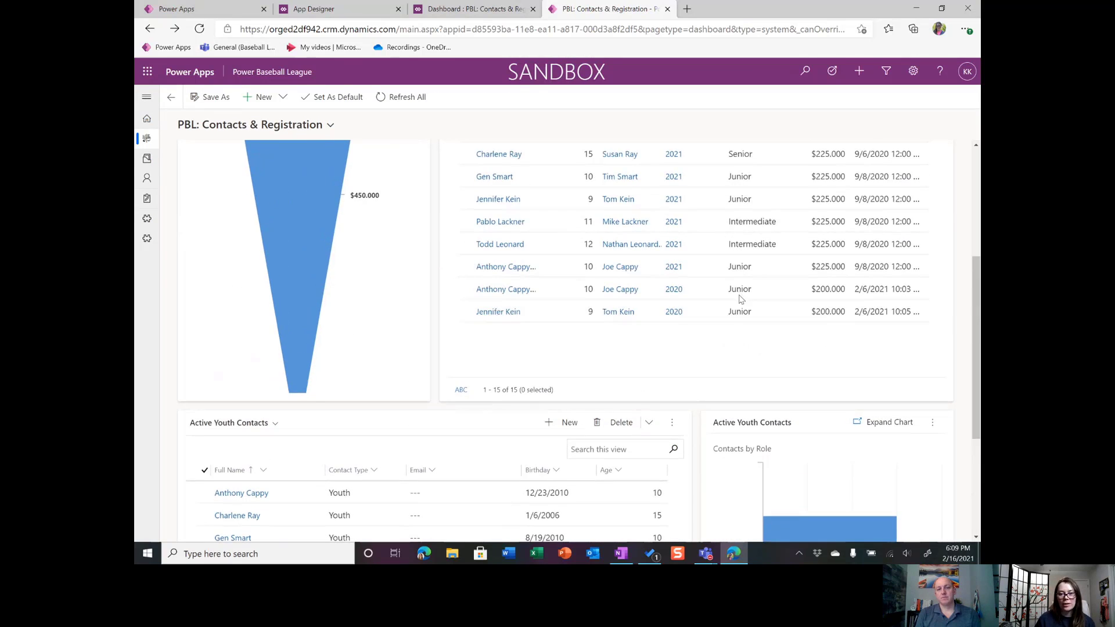
{"action": "scroll", "coordinate": [392, 247], "scroll_direction": "up", "scroll_amount": 2}
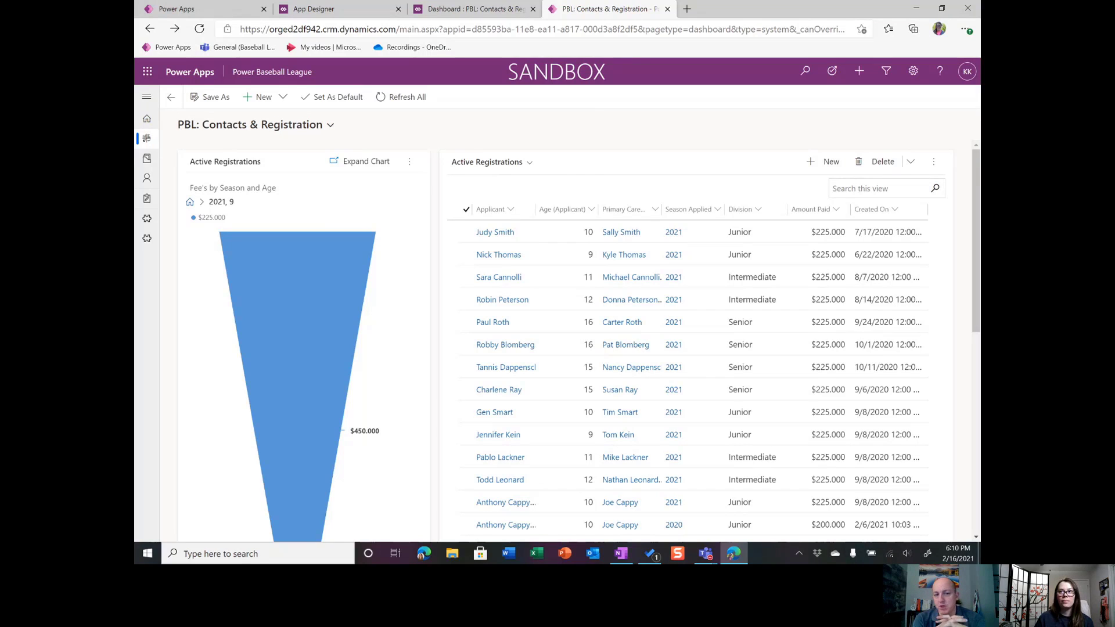
{"action": "key", "text": "alt+Tab"}
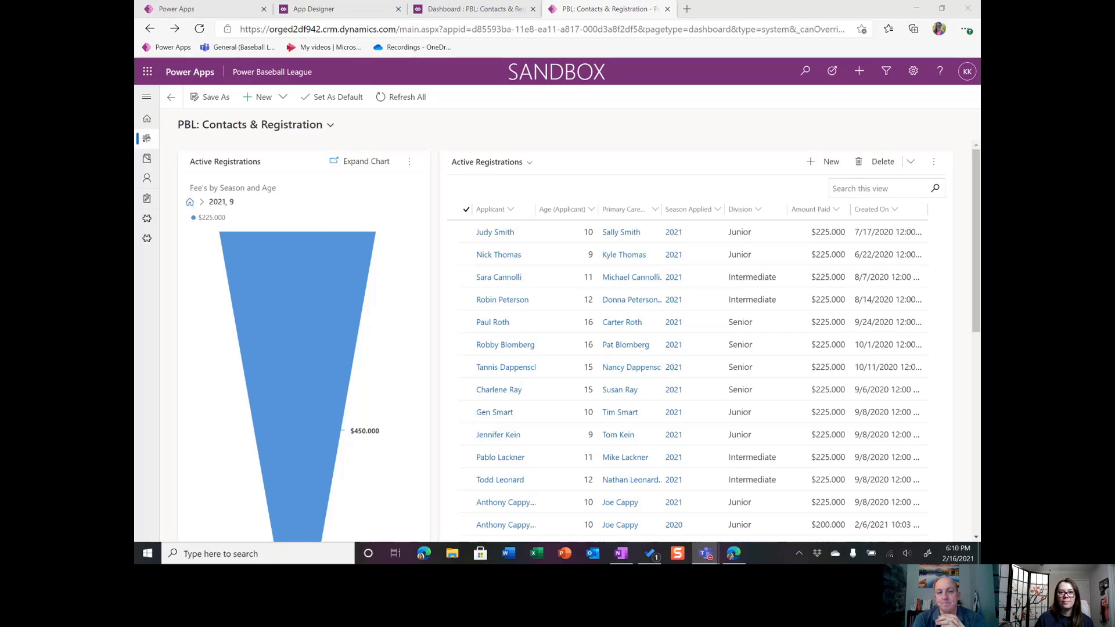